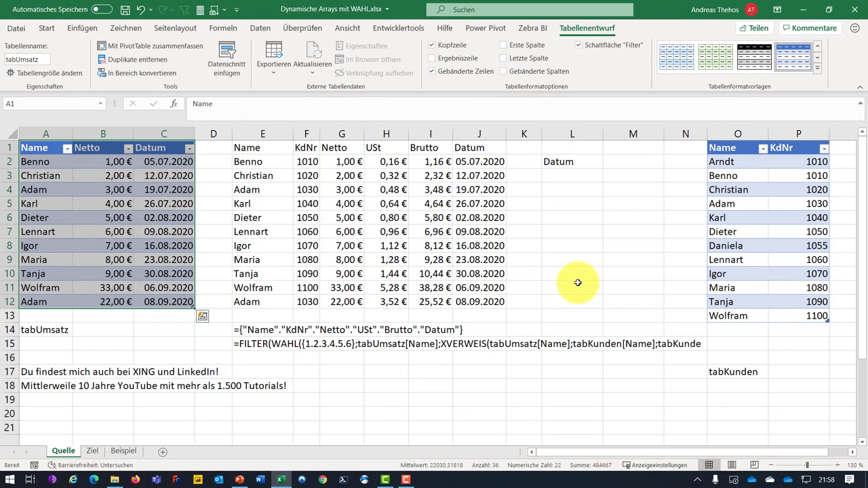
Step: Review the order-list formula and the tabUmsatz, tabKunden, KdNr, USt and Brutto values
{"action": "left_click", "coordinate": [249, 194]}
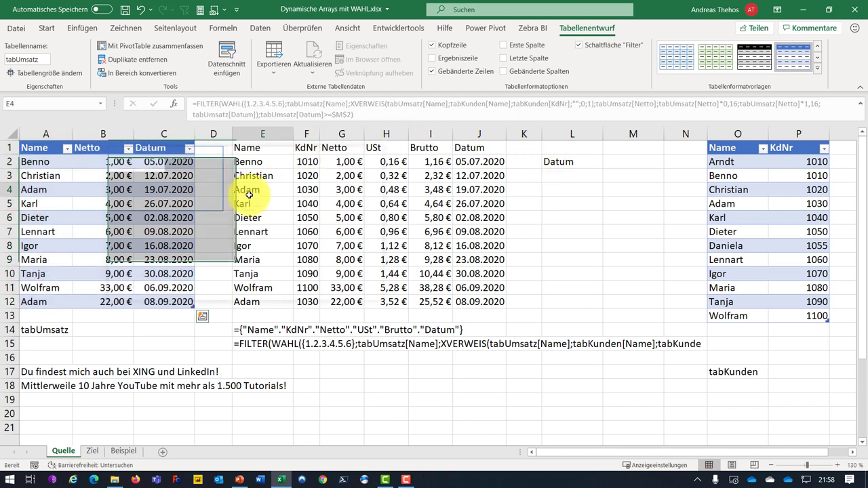
{"action": "left_click", "coordinate": [98, 190]}
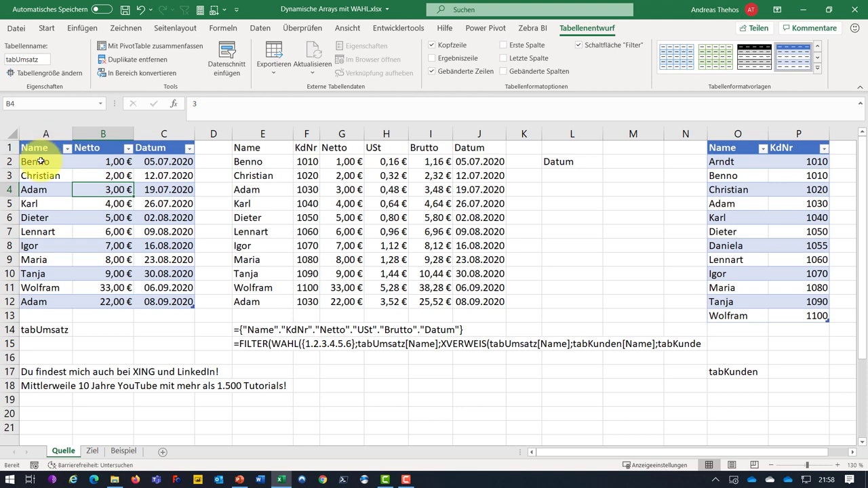
{"action": "mouse_move", "coordinate": [45, 163]}
{"action": "left_mouse_down"}
{"action": "mouse_move", "coordinate": [130, 221]}
{"action": "mouse_move", "coordinate": [166, 298]}
{"action": "left_mouse_up"}
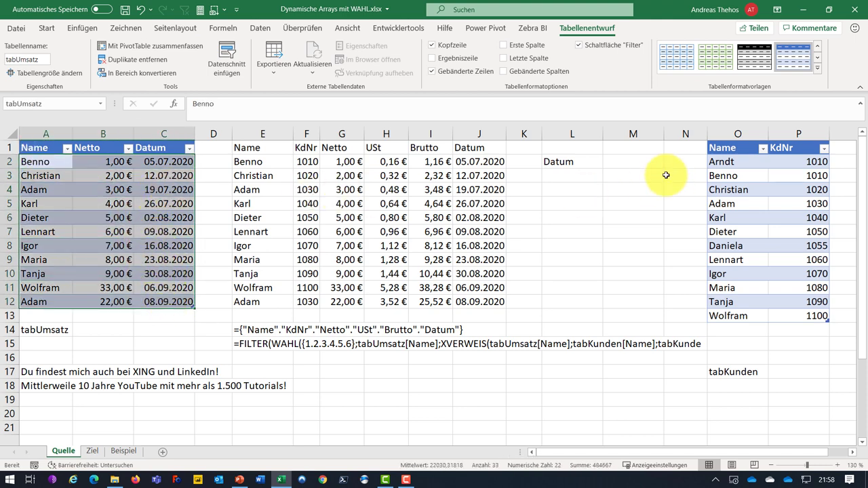
{"action": "left_click_drag", "start_coordinate": [725, 159], "coordinate": [742, 260]}
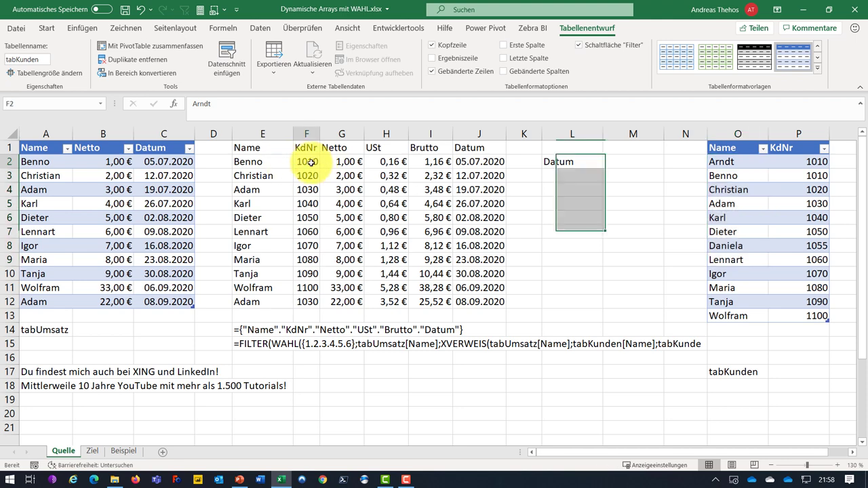
{"action": "left_click_drag", "start_coordinate": [305, 161], "coordinate": [310, 245]}
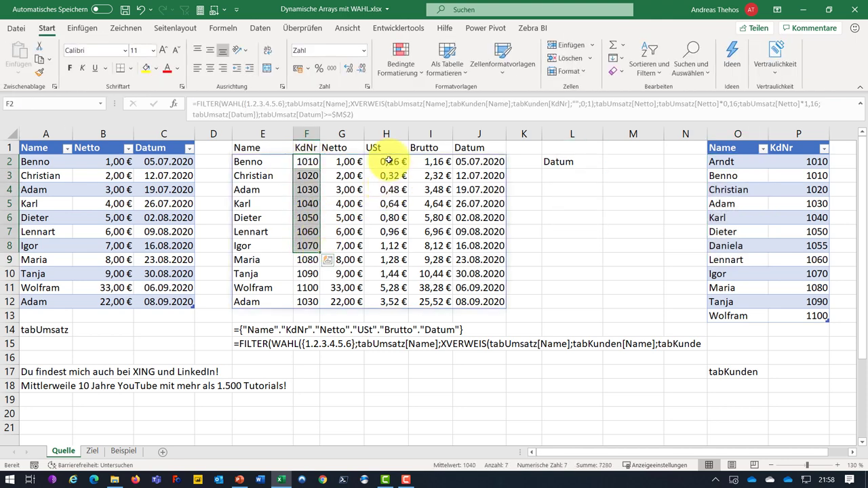
{"action": "mouse_move", "coordinate": [390, 163]}
{"action": "left_mouse_down"}
{"action": "mouse_move", "coordinate": [405, 176]}
{"action": "mouse_move", "coordinate": [427, 232]}
{"action": "left_mouse_up"}
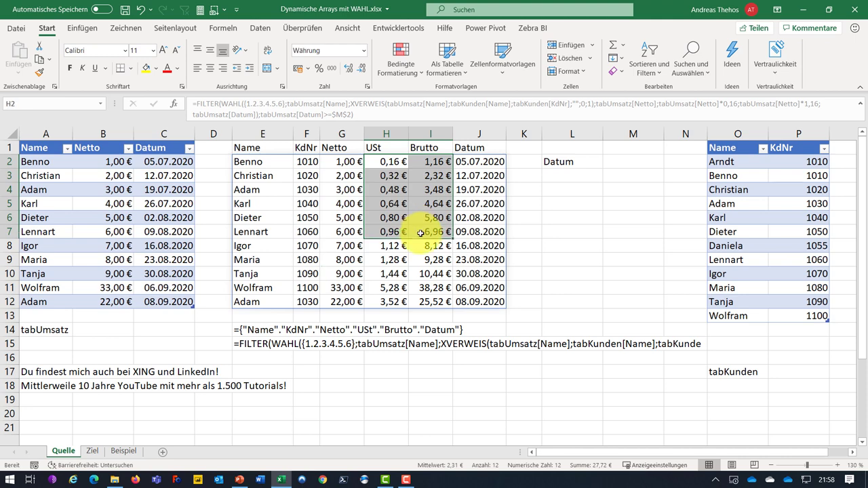
Step: Enter 01.08.2020 in M2 as the filter start date and check the FILTER formula
{"action": "left_click", "coordinate": [631, 167]}
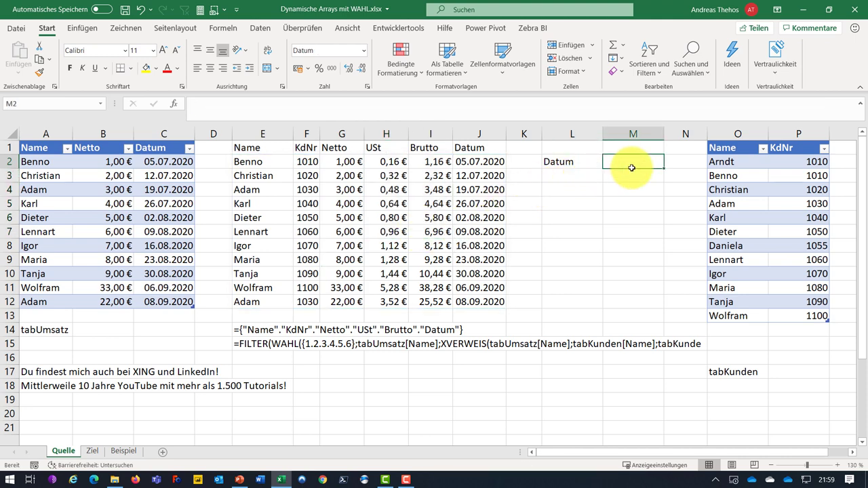
{"action": "type", "text": "1.8.2020"}
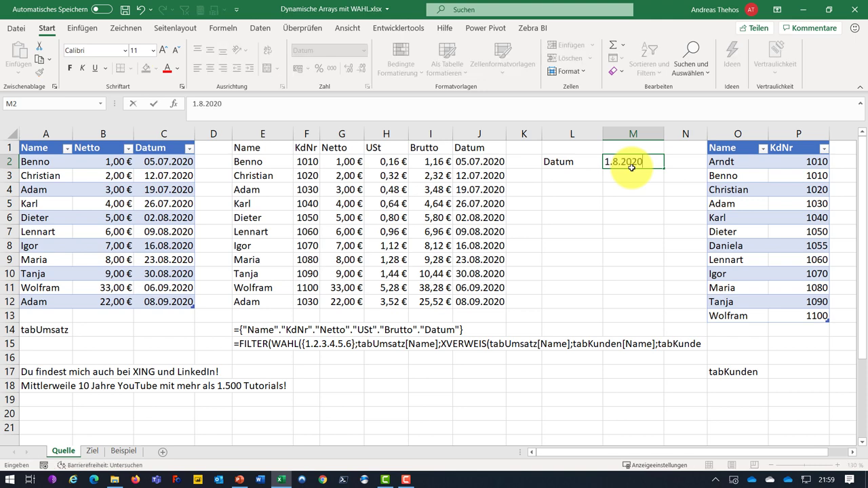
{"action": "key", "text": "Return"}
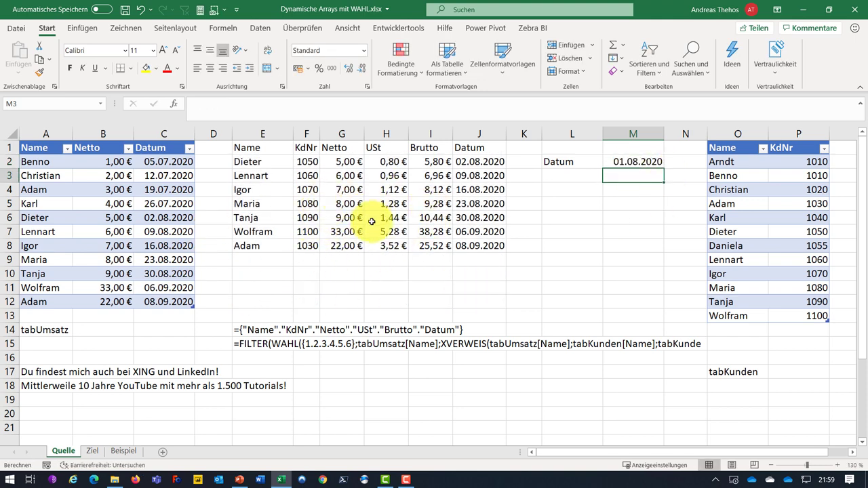
{"action": "left_click", "coordinate": [262, 162]}
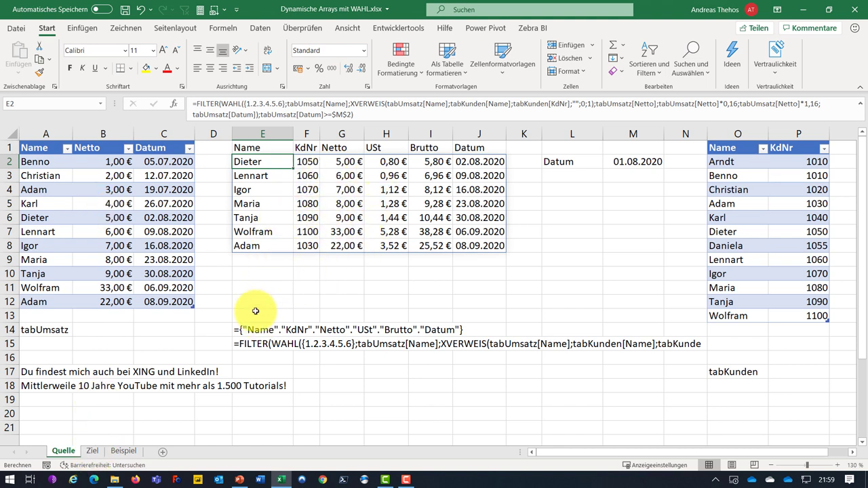
{"action": "left_click", "coordinate": [93, 451]}
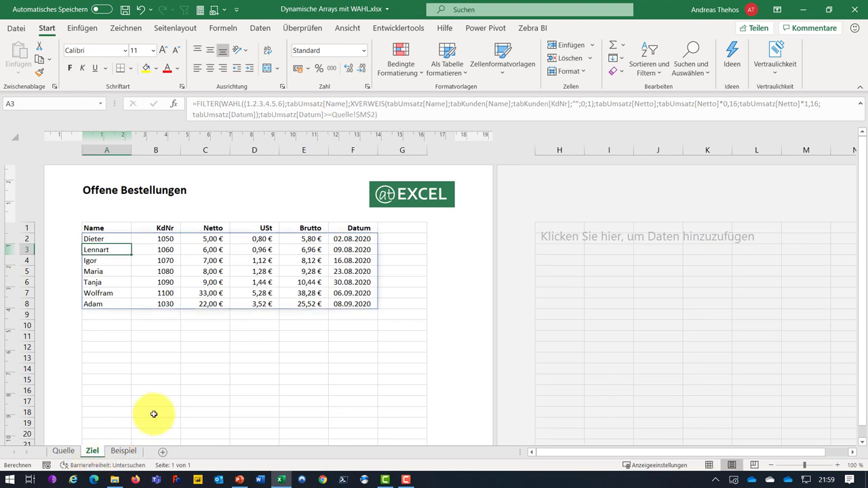
Step: Show the Ziel report in print preview with the date-filtered orders
{"action": "key", "text": "ctrl+p"}
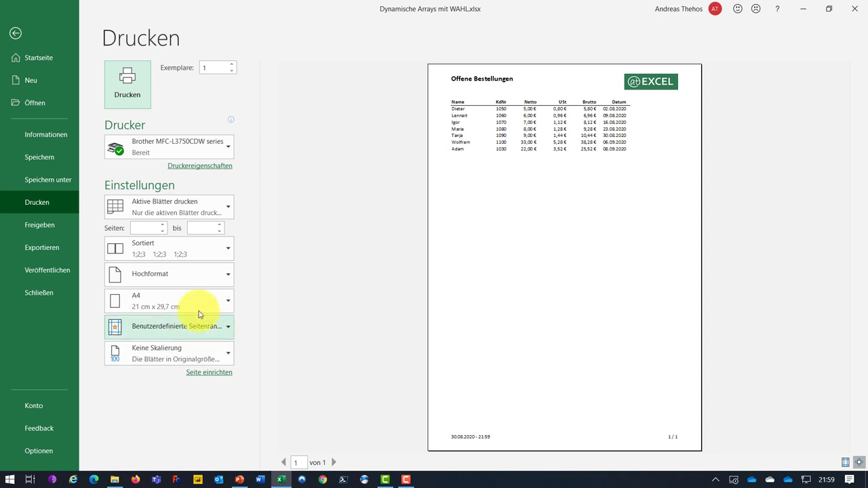
{"action": "key", "text": "Escape"}
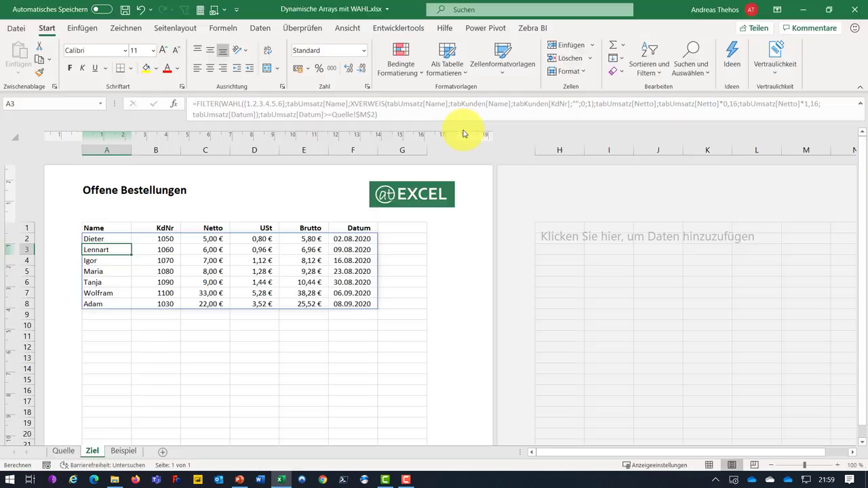
{"action": "left_click", "coordinate": [69, 448]}
Step: Clear the date in M2 and preview the Ziel report again with all eleven orders
{"action": "left_click", "coordinate": [648, 166]}
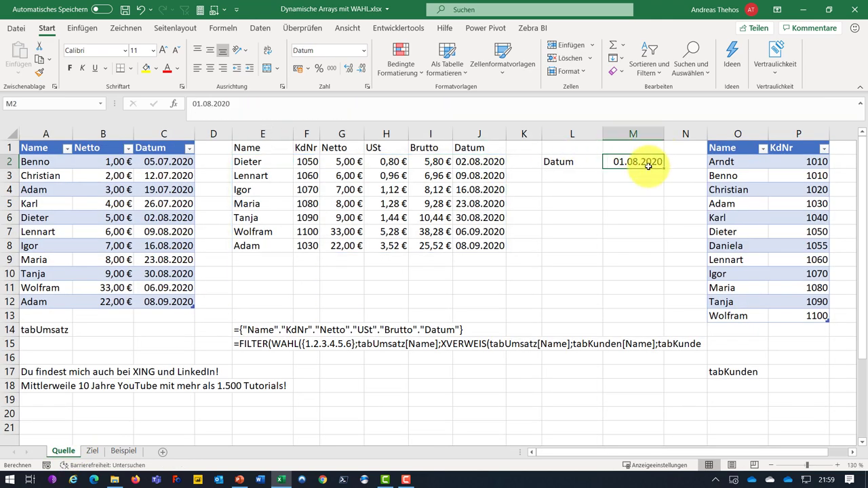
{"action": "key", "text": "Delete"}
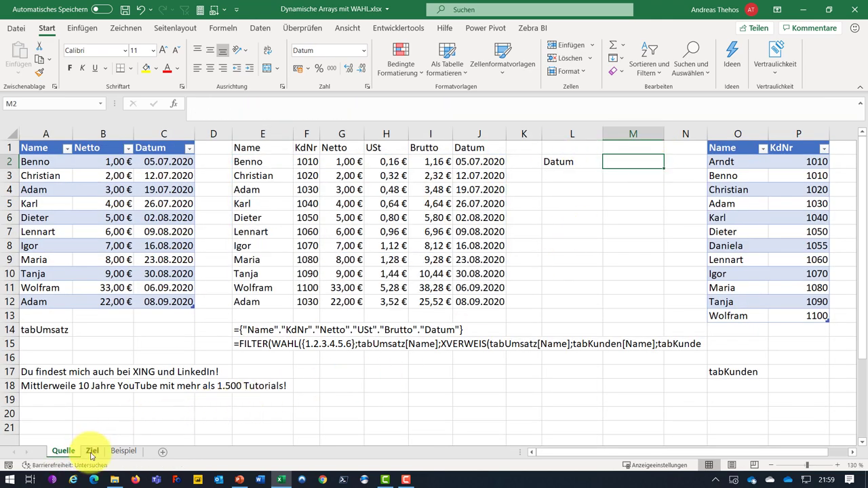
{"action": "left_click", "coordinate": [91, 451]}
{"action": "key", "text": "ctrl+p"}
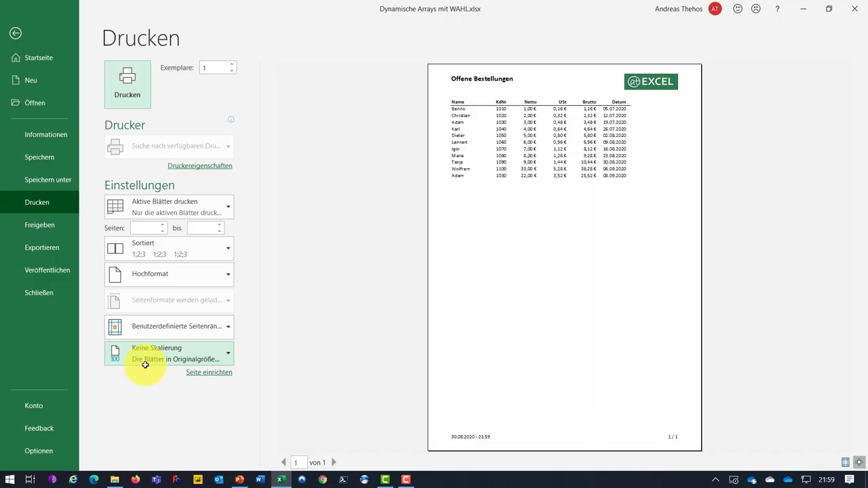
{"action": "left_click", "coordinate": [23, 35]}
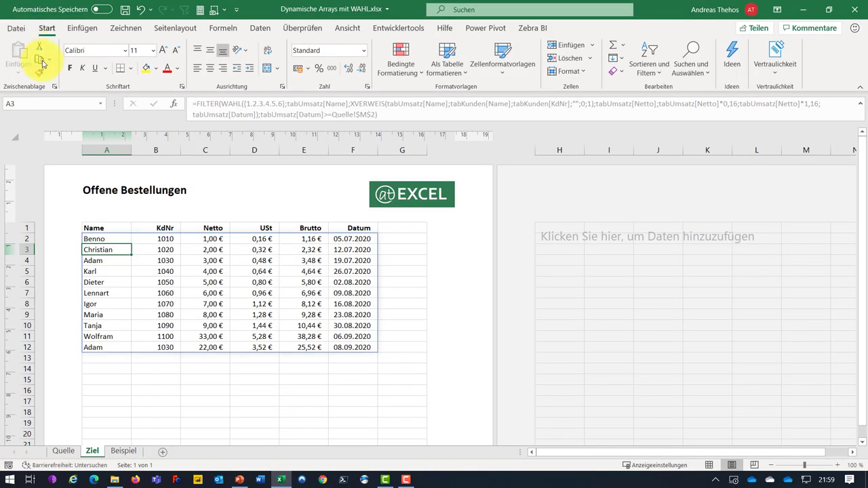
{"action": "left_click", "coordinate": [63, 450]}
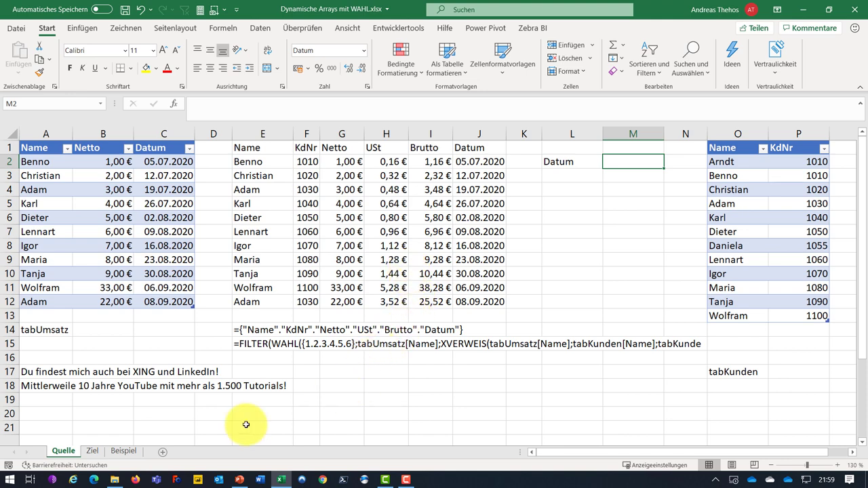
Step: On the Beispiel sheet, spill =tabBeispiel[#Alle] into E1 as a test, then delete it
{"action": "left_click", "coordinate": [123, 454]}
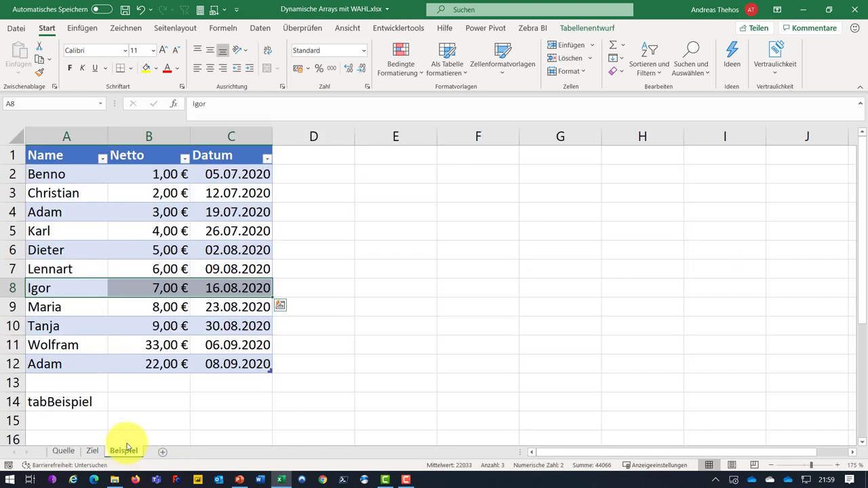
{"action": "left_click", "coordinate": [71, 181]}
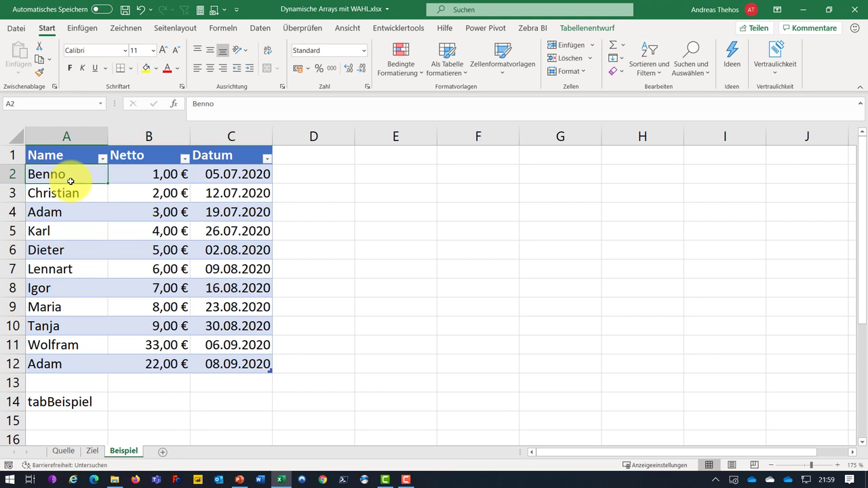
{"action": "left_click", "coordinate": [377, 159]}
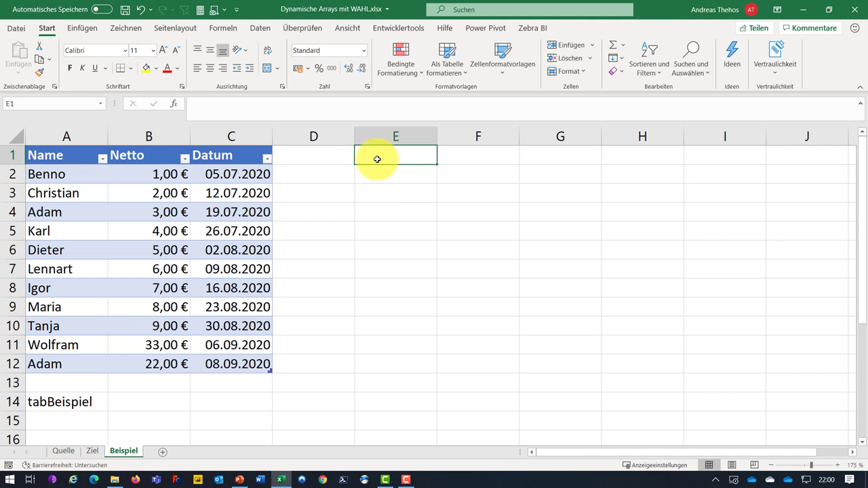
{"action": "type", "text": "=tabBeispiel[Name"}
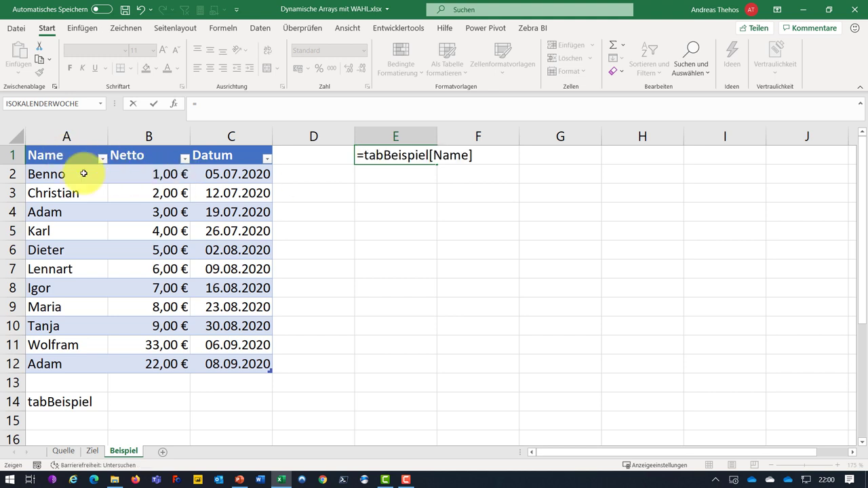
{"action": "left_click_drag", "start_coordinate": [66, 151], "coordinate": [156, 226]}
{"action": "left_click_drag", "start_coordinate": [68, 157], "coordinate": [248, 364]}
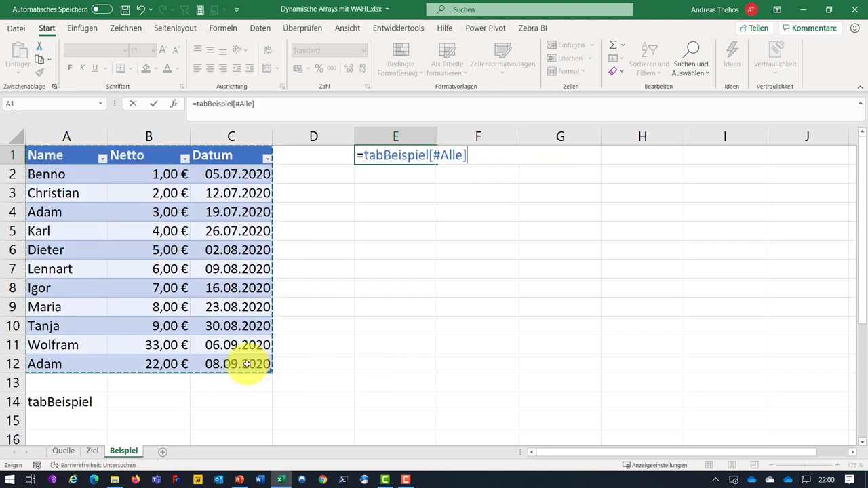
{"action": "key", "text": "Return"}
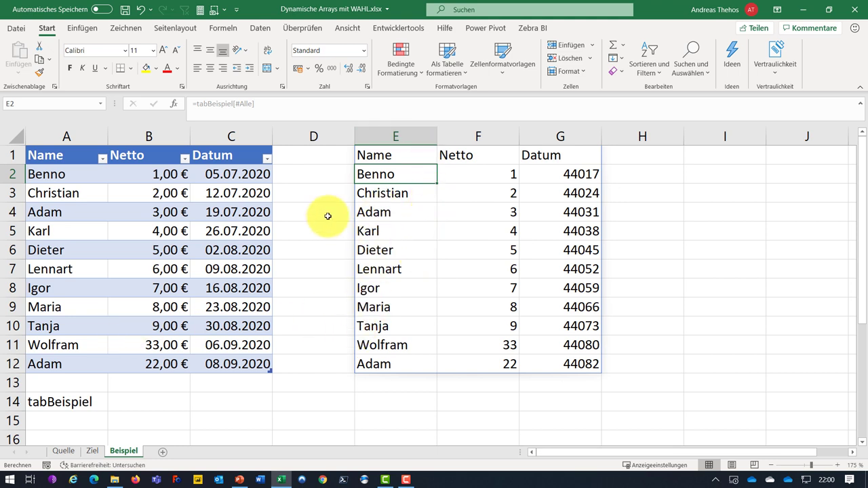
{"action": "left_click", "coordinate": [381, 159]}
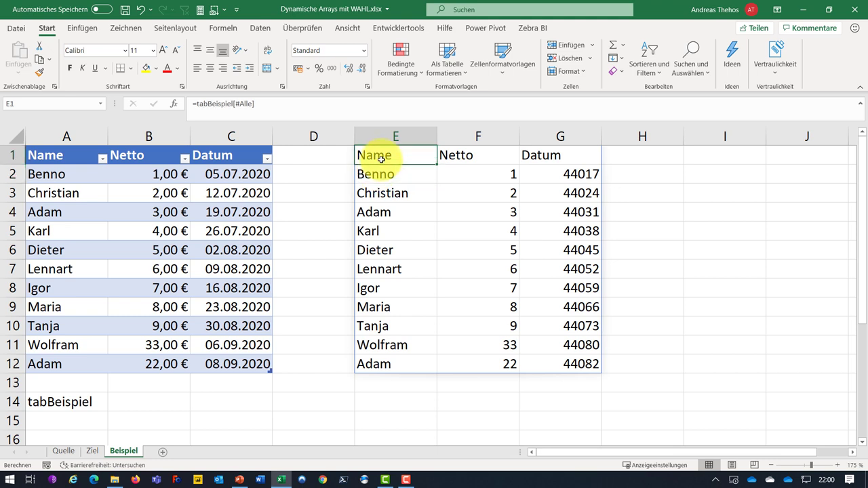
{"action": "key", "text": "Delete"}
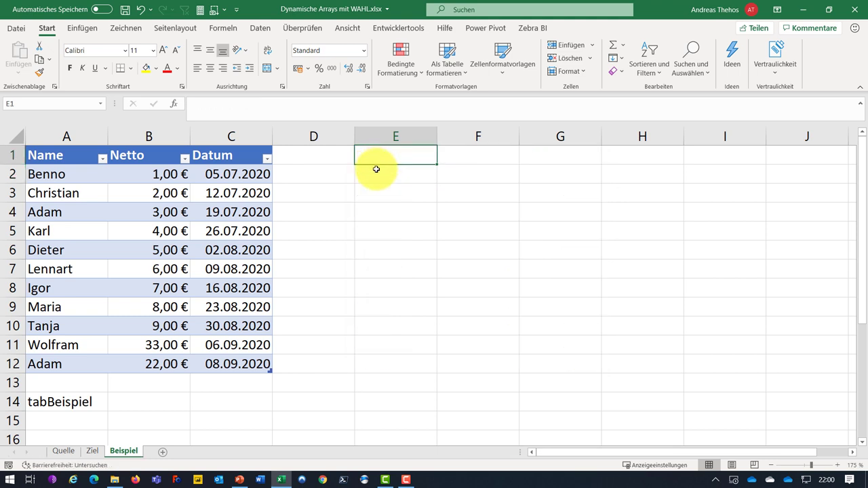
Step: Spill the tabBeispiel data rows into column E with a formula in E2
{"action": "left_click", "coordinate": [376, 171]}
{"action": "type", "text": "="}
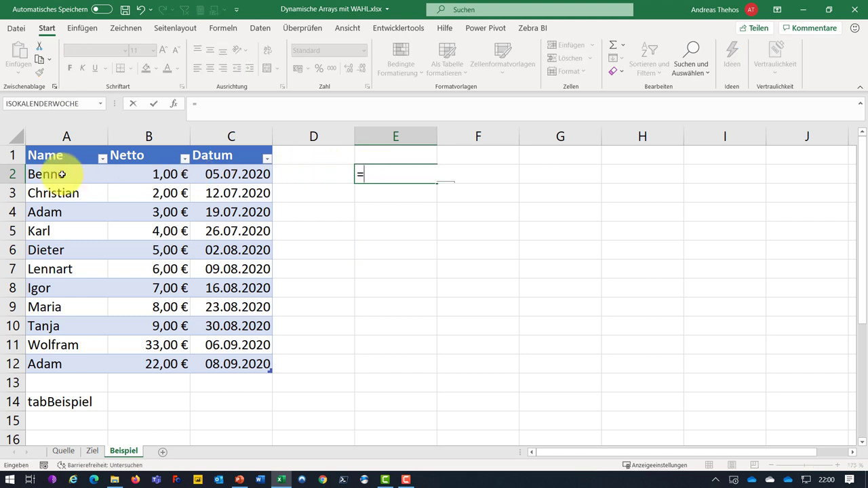
{"action": "left_click_drag", "start_coordinate": [62, 174], "coordinate": [232, 366]}
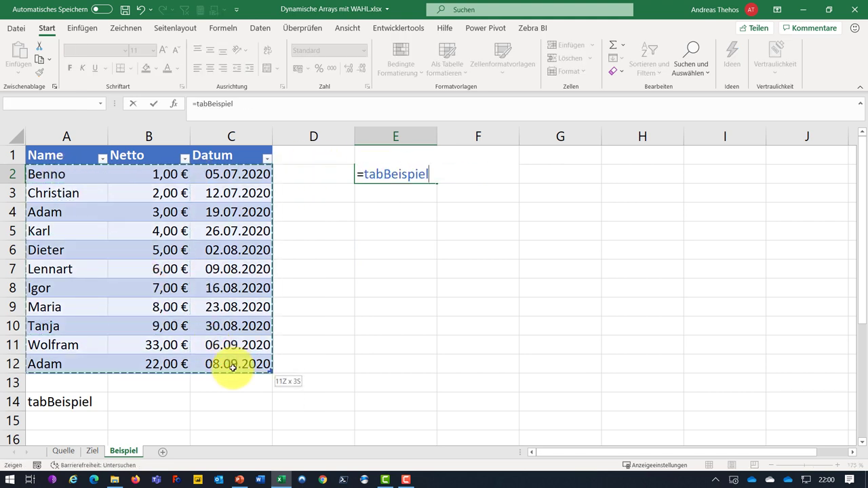
{"action": "key", "text": "Return"}
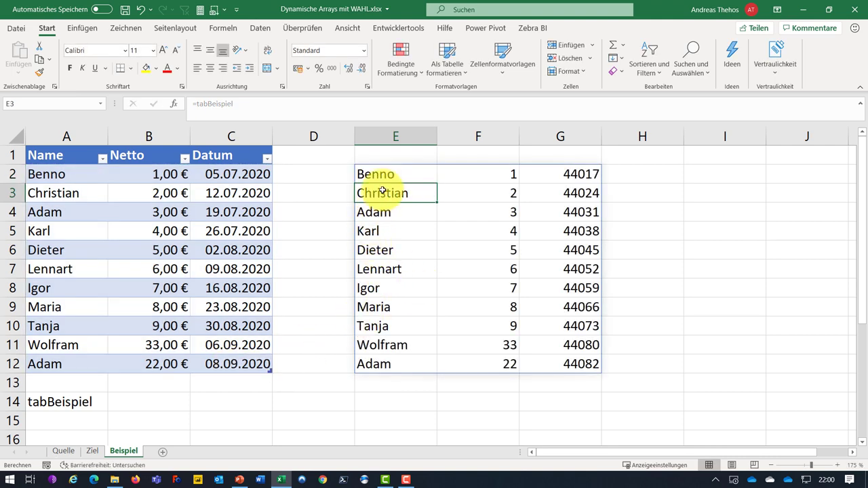
Step: Add the table's header row in E1 and select the spilled Netto values in column F
{"action": "left_click", "coordinate": [393, 152]}
{"action": "type", "text": "="}
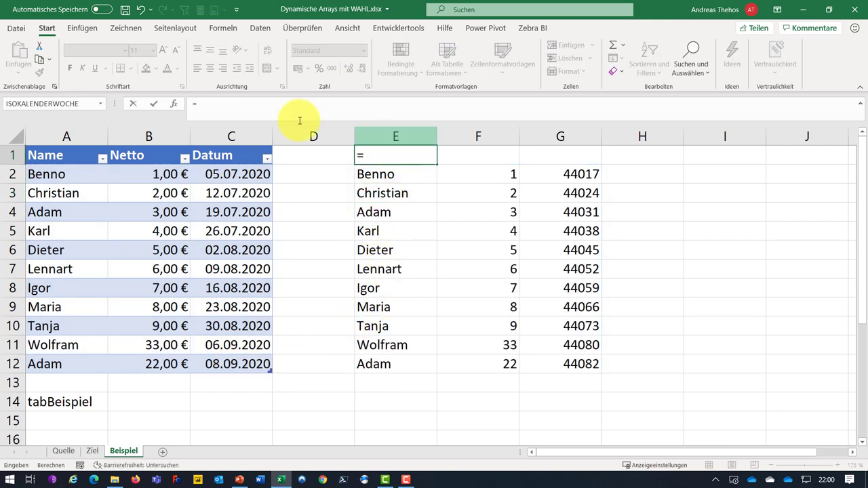
{"action": "left_click", "coordinate": [29, 155]}
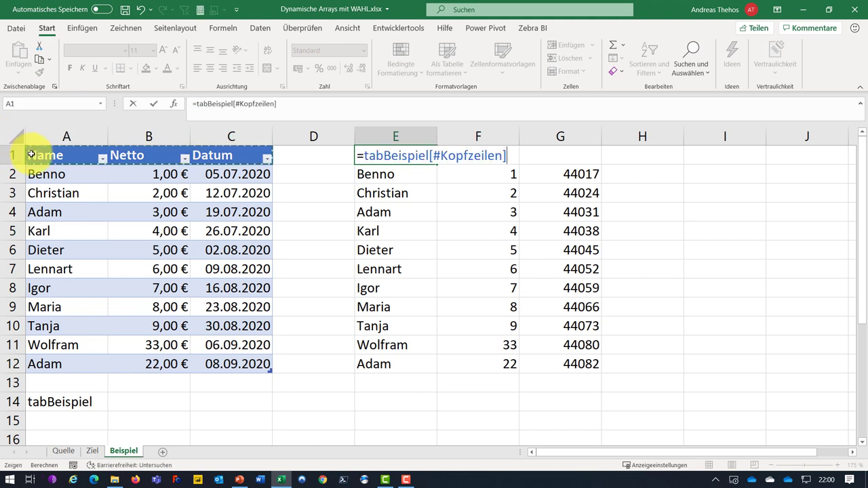
{"action": "key", "text": "Return"}
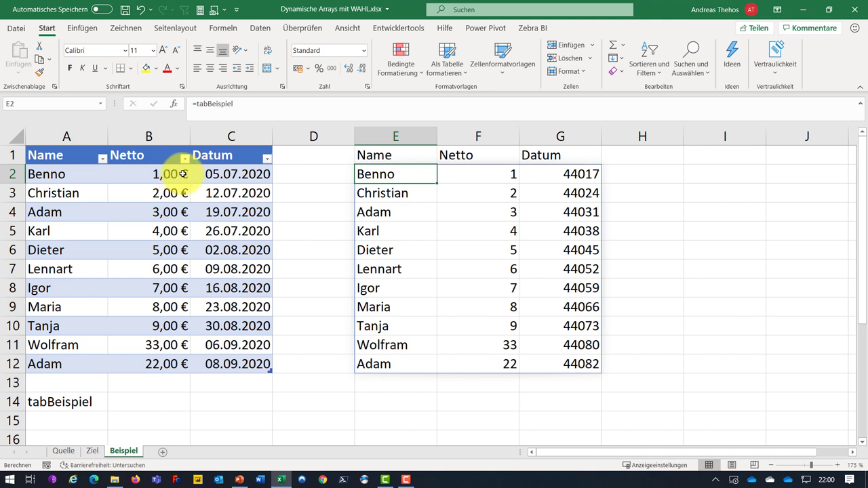
{"action": "left_click_drag", "start_coordinate": [489, 171], "coordinate": [471, 381]}
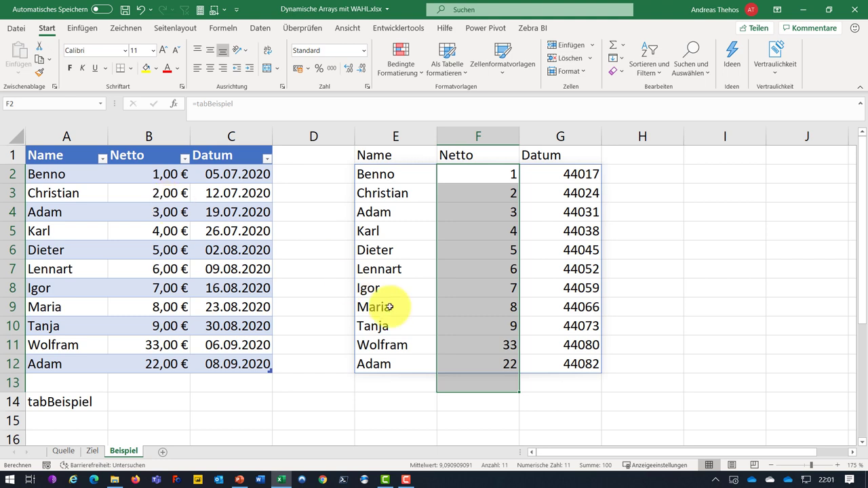
Step: Format the spilled Netto values in F2:F15 as Währung (euro)
{"action": "left_click", "coordinate": [495, 420], "text": "shift"}
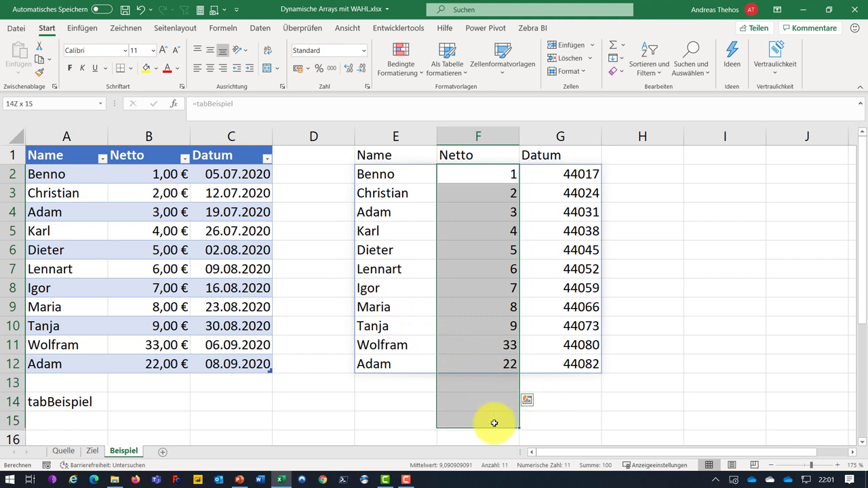
{"action": "left_click", "coordinate": [364, 58]}
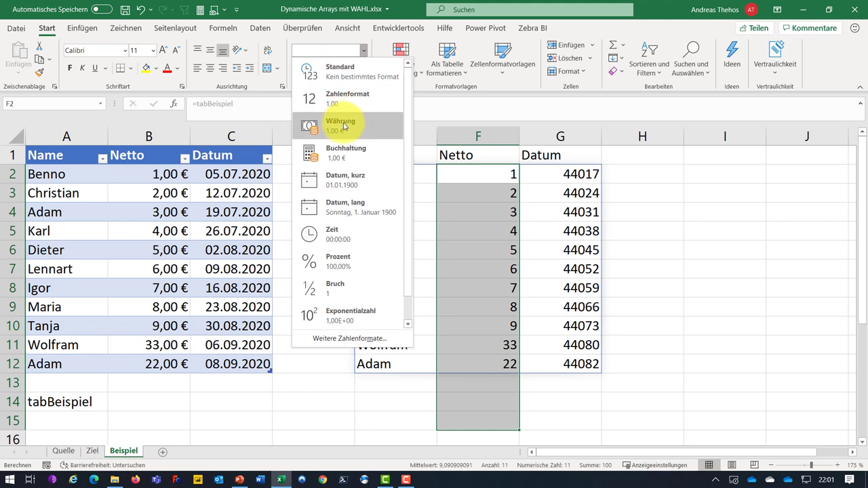
{"action": "left_click", "coordinate": [345, 120]}
Step: Format the spilled dates in column G as Datum, kurz and review the E2 spill formula
{"action": "left_click_drag", "start_coordinate": [556, 179], "coordinate": [542, 419]}
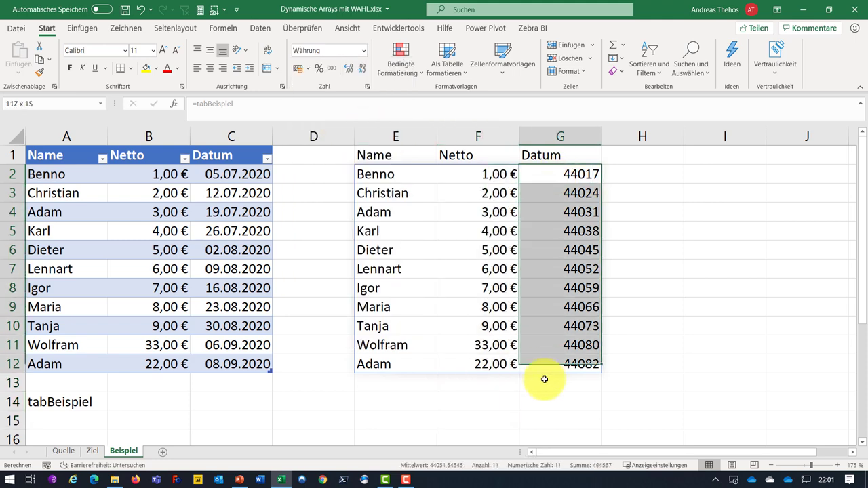
{"action": "left_click", "coordinate": [364, 52]}
{"action": "left_click", "coordinate": [358, 179]}
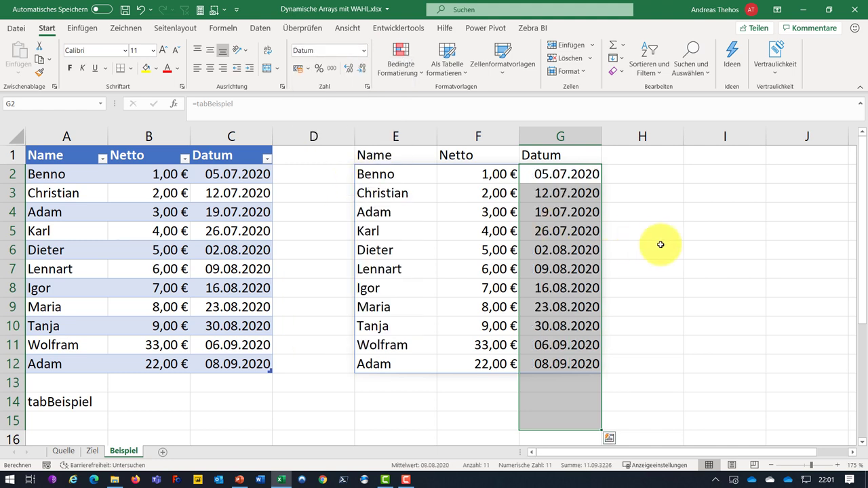
{"action": "left_click", "coordinate": [546, 228]}
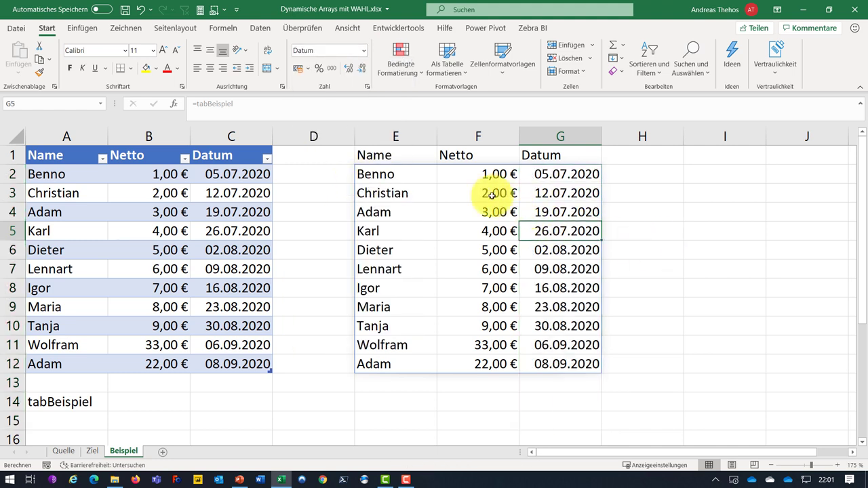
{"action": "left_click", "coordinate": [407, 179]}
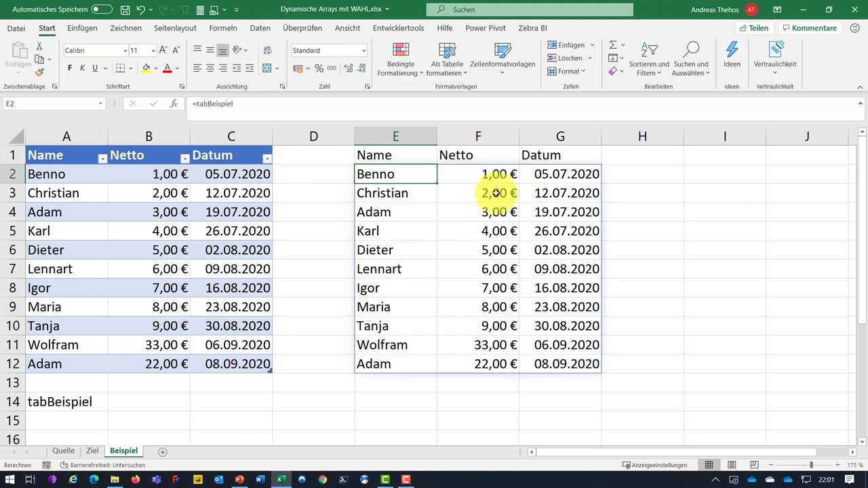
{"action": "left_click", "coordinate": [642, 174]}
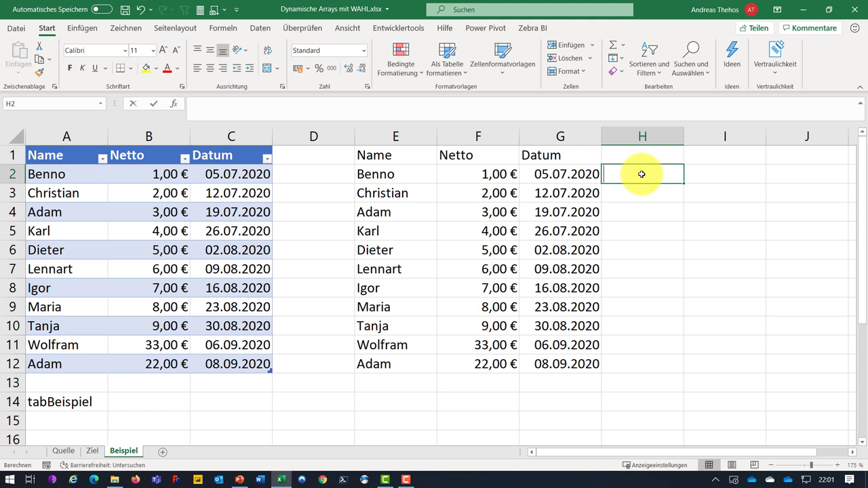
{"action": "type", "text": "="}
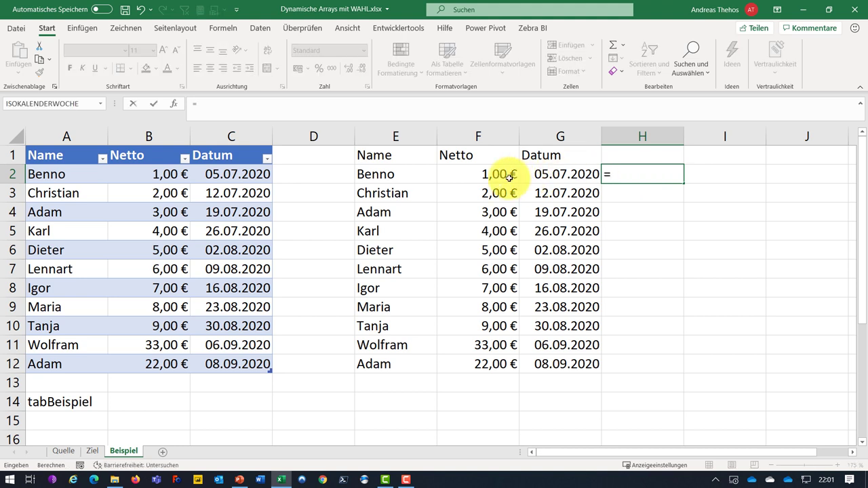
{"action": "left_click", "coordinate": [474, 175]}
{"action": "type", "text": "#"}
{"action": "key", "text": "Return"}
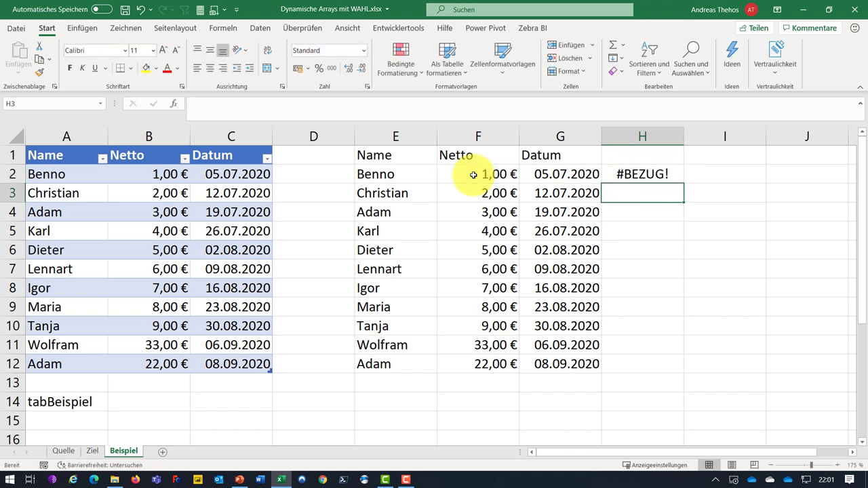
{"action": "key", "text": "Up"}
{"action": "type", "text": "="}
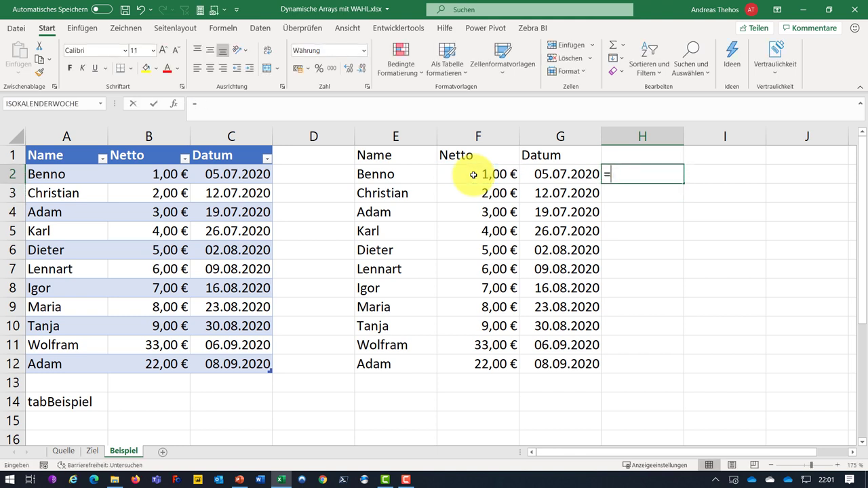
{"action": "left_click", "coordinate": [474, 175]}
{"action": "key", "text": "Left"}
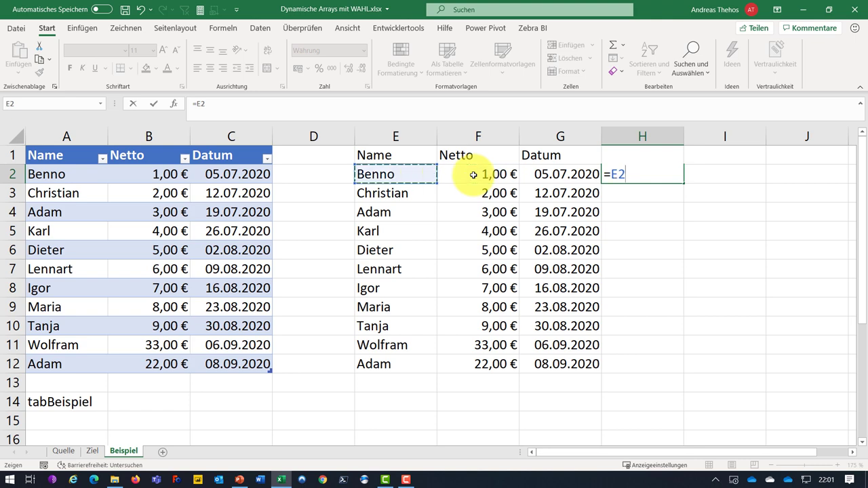
{"action": "type", "text": "#"}
{"action": "key", "text": "Return"}
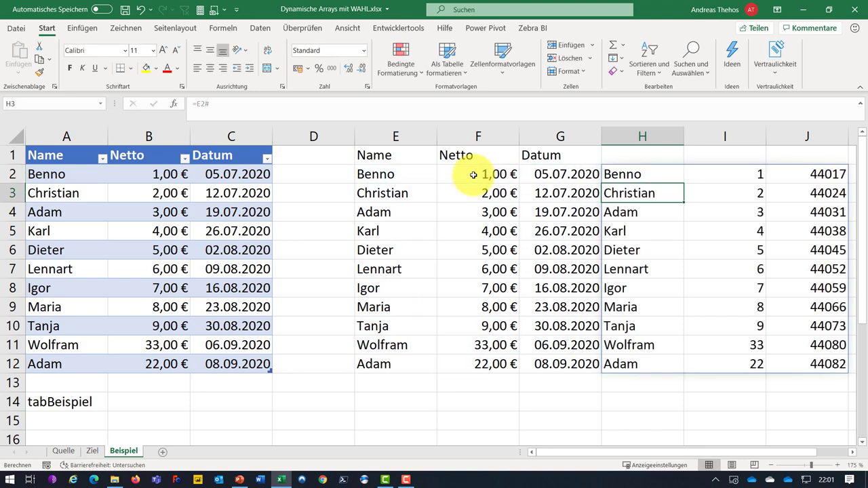
{"action": "left_click", "coordinate": [625, 176]}
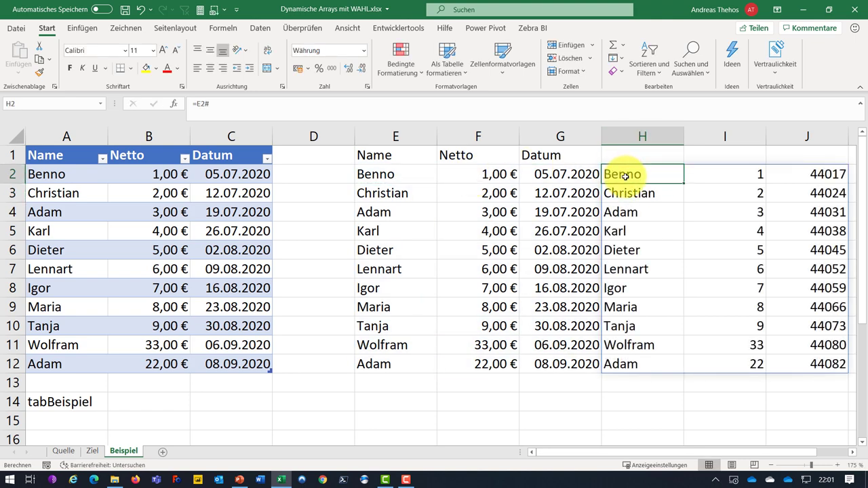
{"action": "key", "text": "Delete"}
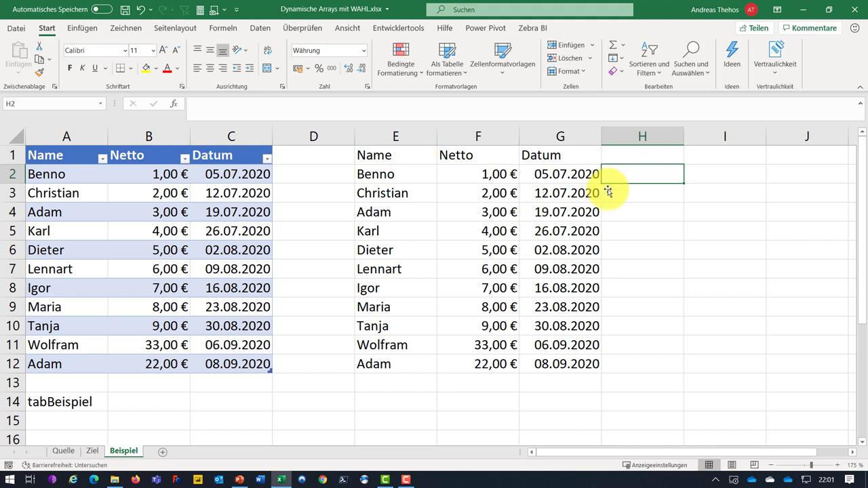
Step: Enter =tabBeispiel[Netto]*0,16 in H2 to spill 16 % VAT amounts down column H
{"action": "type", "text": "="}
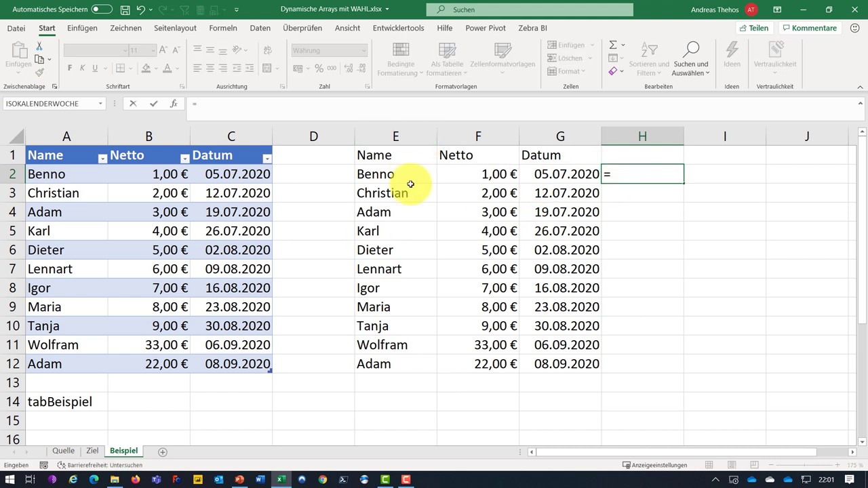
{"action": "left_click", "coordinate": [161, 144]}
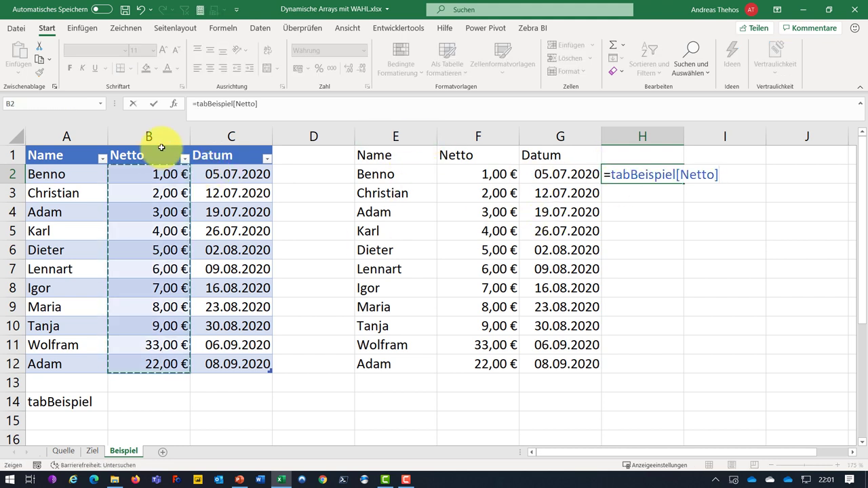
{"action": "type", "text": "*"}
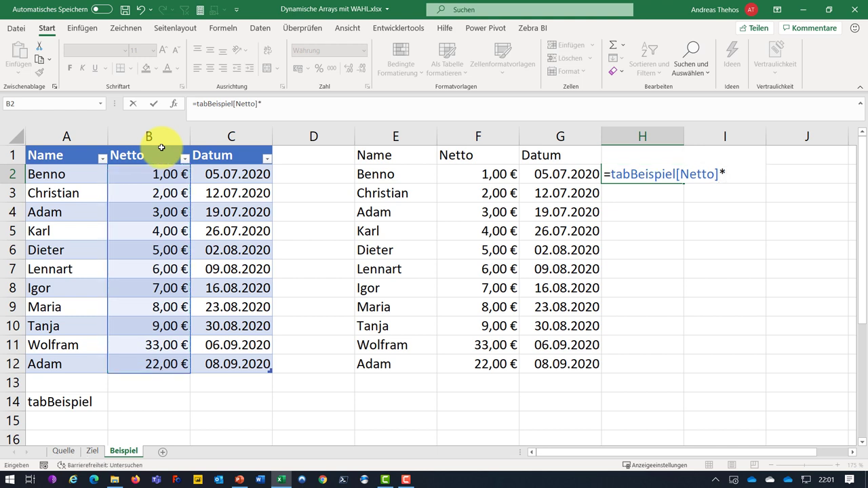
{"action": "type", "text": "0,16"}
{"action": "key", "text": "Return"}
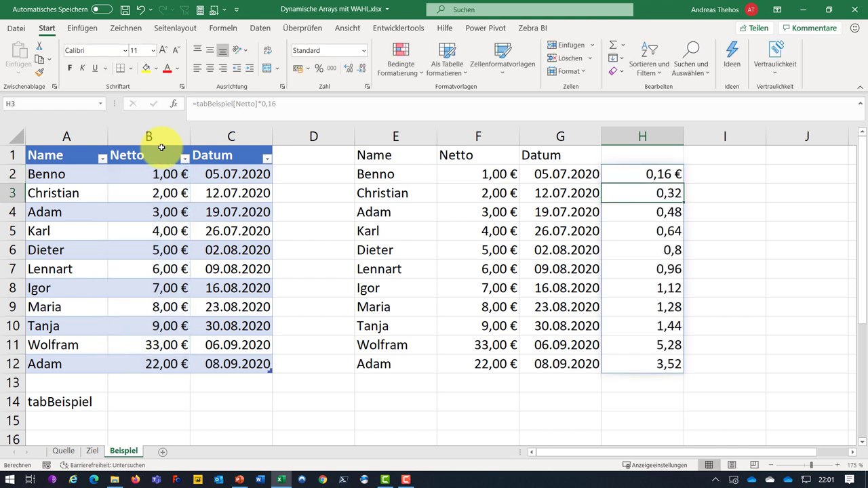
Step: Review the H2 and E2 formulas without changing them
{"action": "double_click", "coordinate": [665, 177]}
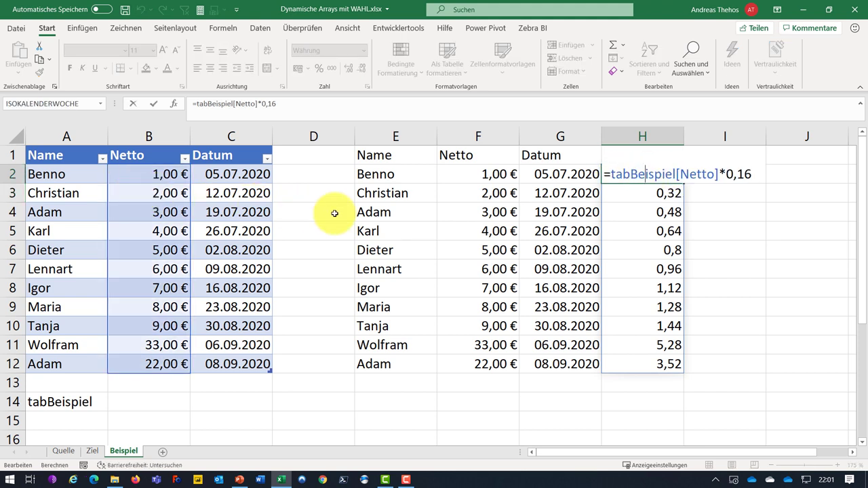
{"action": "key", "text": "Escape"}
{"action": "left_click", "coordinate": [397, 174]}
{"action": "type", "text": "=tabBeispiel"}
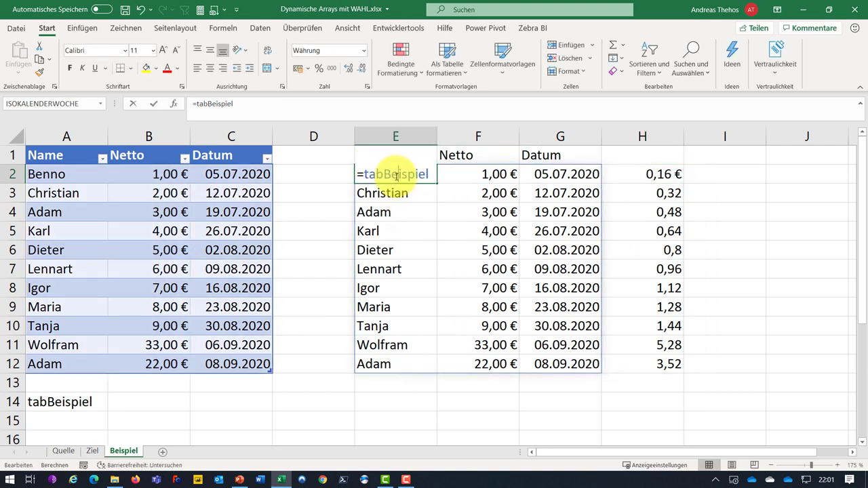
{"action": "key", "text": "Escape"}
{"action": "double_click", "coordinate": [644, 173]}
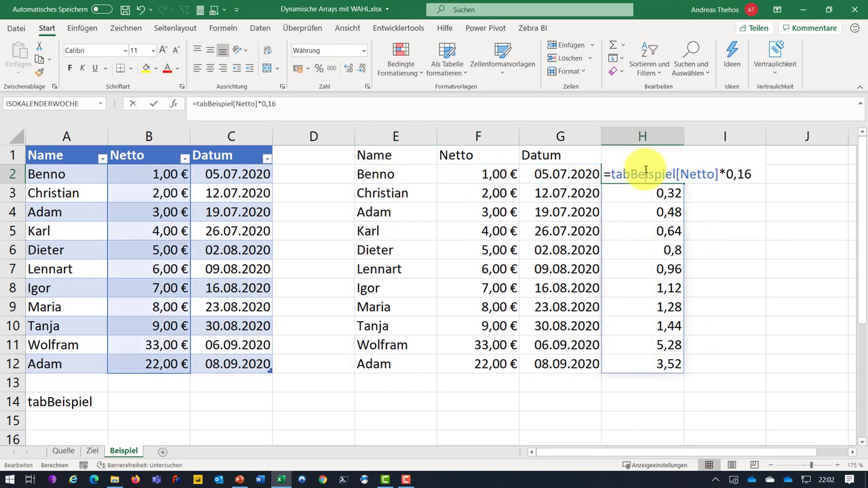
{"action": "key", "text": "Escape"}
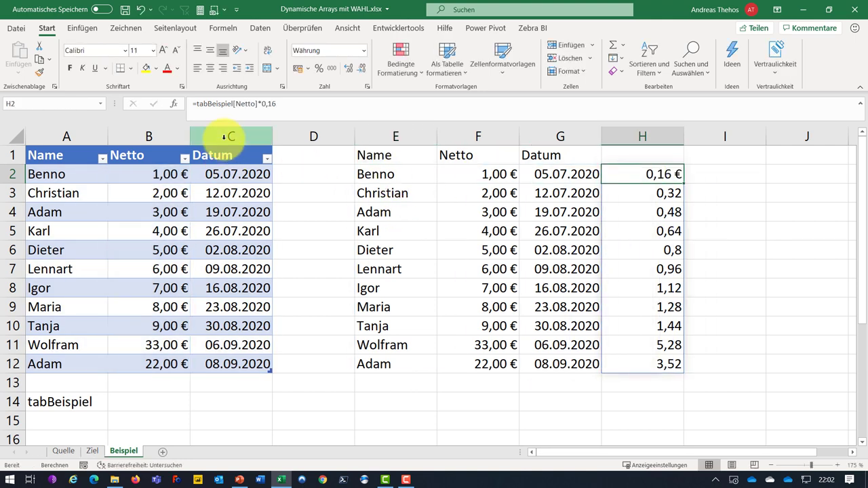
Step: Insert a table column before Datum, then undo it and the 16 % formula
{"action": "left_click", "coordinate": [224, 138]}
{"action": "key", "text": "ctrl+plus"}
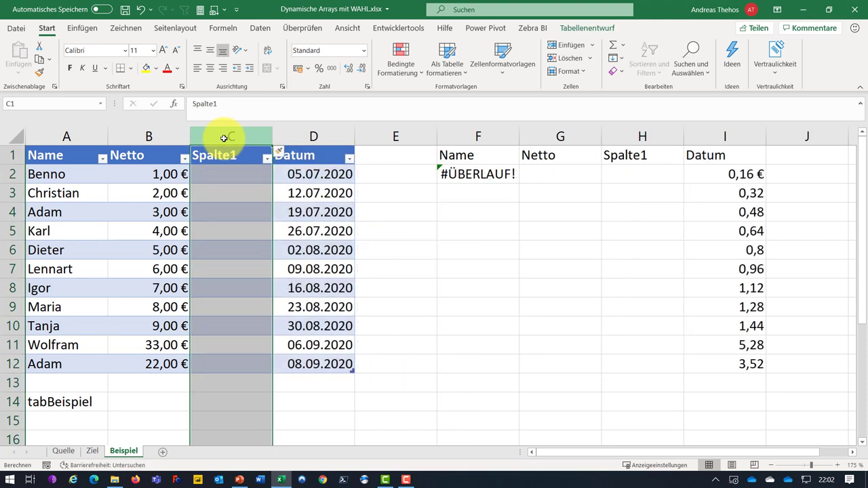
{"action": "key", "text": "Down"}
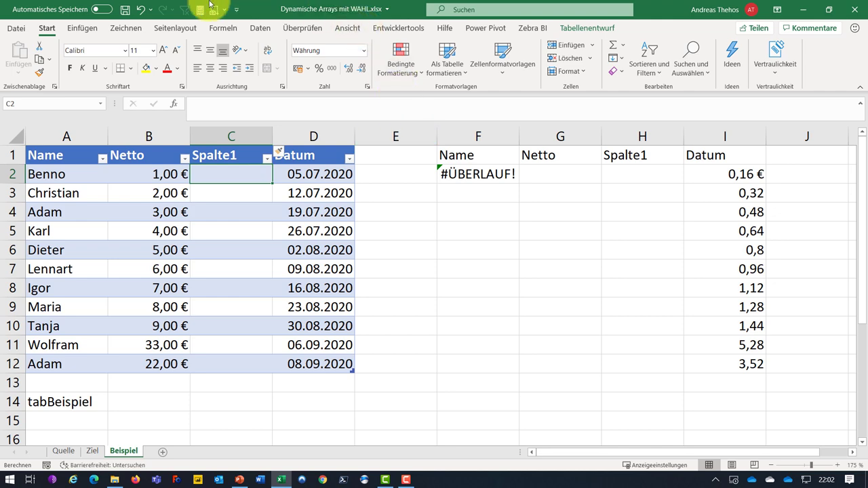
{"action": "left_click", "coordinate": [139, 9]}
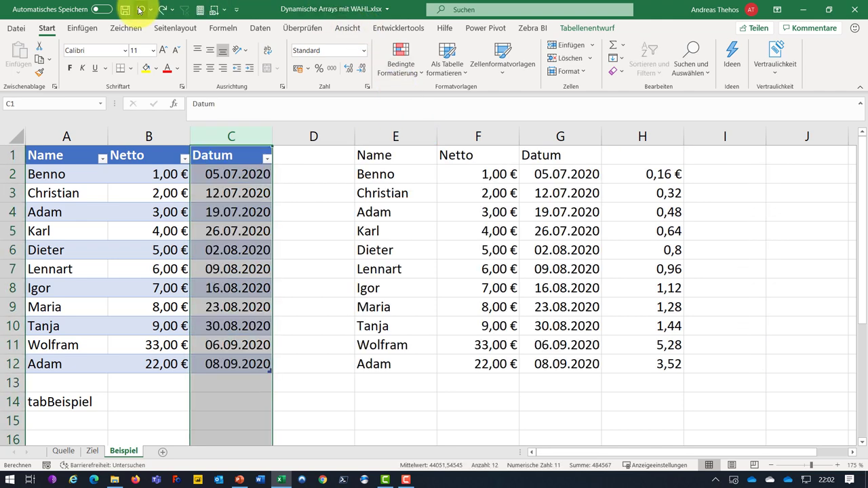
{"action": "left_click", "coordinate": [139, 9]}
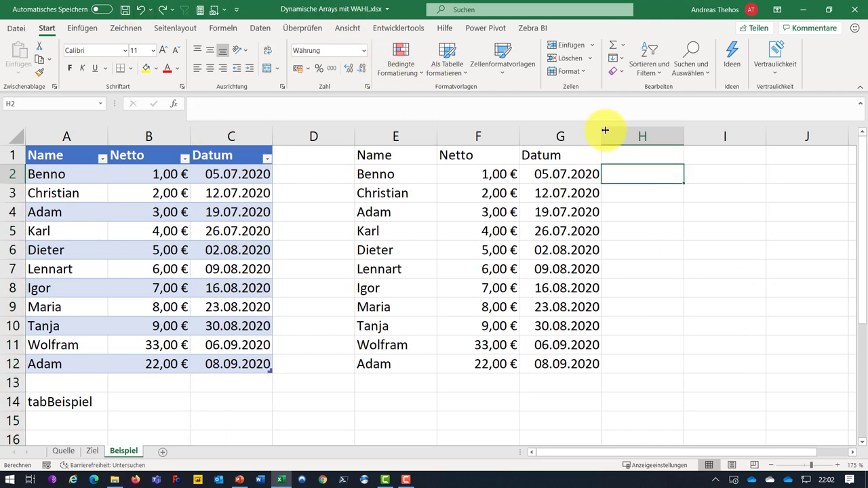
Step: Delete the spilled table copy in E2 and its header row in E1
{"action": "left_click", "coordinate": [365, 175]}
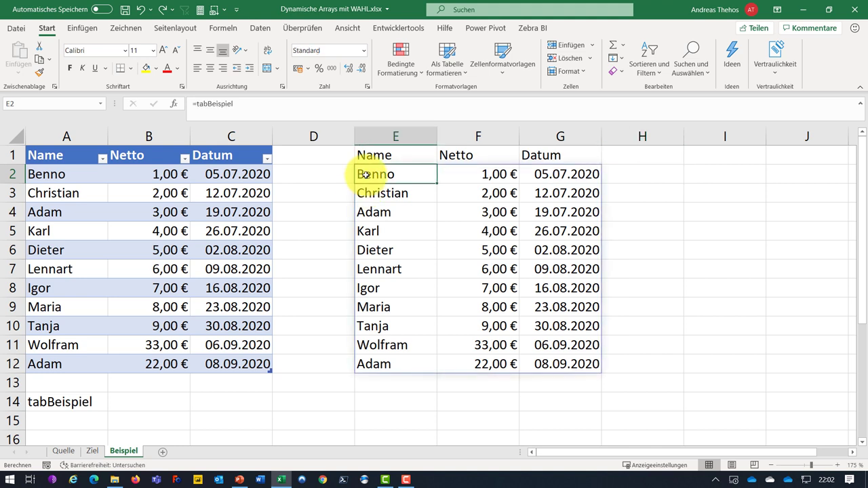
{"action": "key", "text": "Delete"}
{"action": "key", "text": "Up"}
{"action": "key", "text": "Delete"}
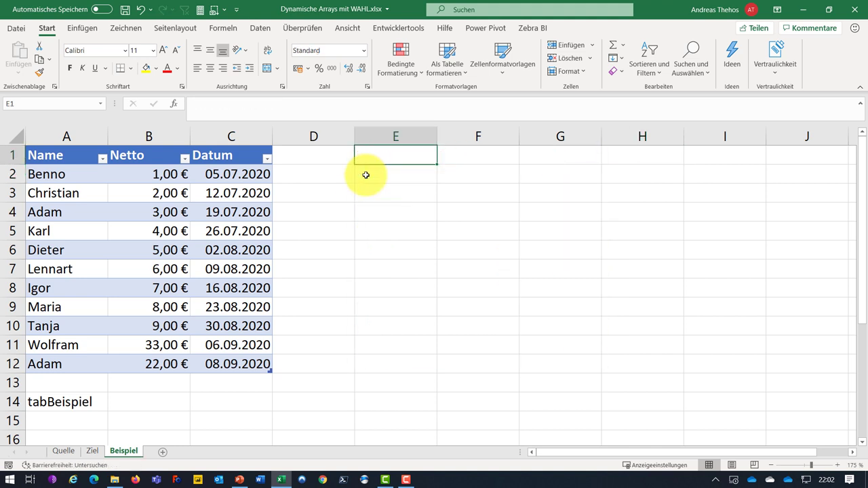
Step: Enter ={"Name"."Netto"."Brutto"."Datum"} in E1 to spill four column headings
{"action": "type", "text": "="}
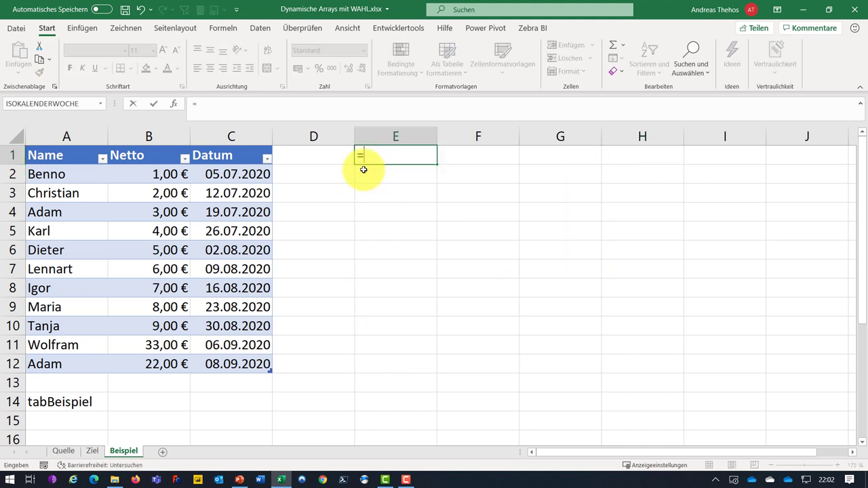
{"action": "type", "text": "{"}
{"action": "type", "text": "\"Name\"."}
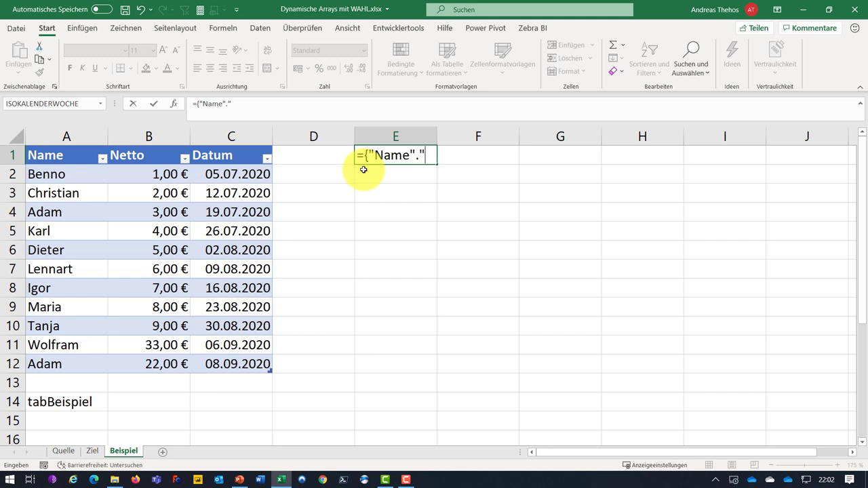
{"action": "type", "text": " Netto"}
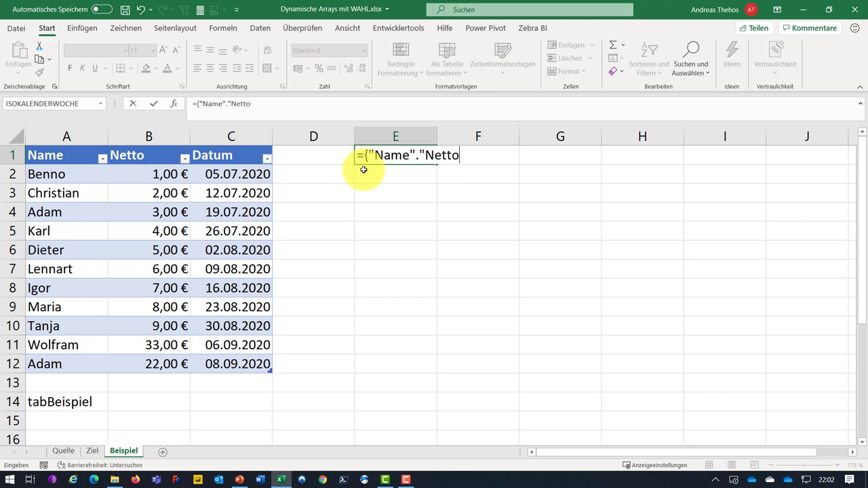
{"action": "type", "text": "\"."}
{"action": "type", "text": "Bru"}
{"action": "type", "text": "tto\""}
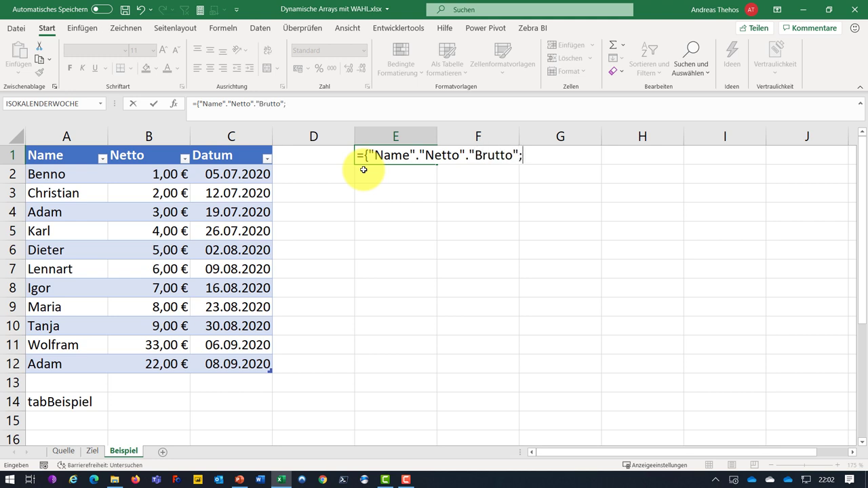
{"action": "type", "text": ".Da"}
{"action": "key", "text": "BackSpace"}
{"action": "key", "text": "BackSpace"}
{"action": "type", "text": "\"Datum"}
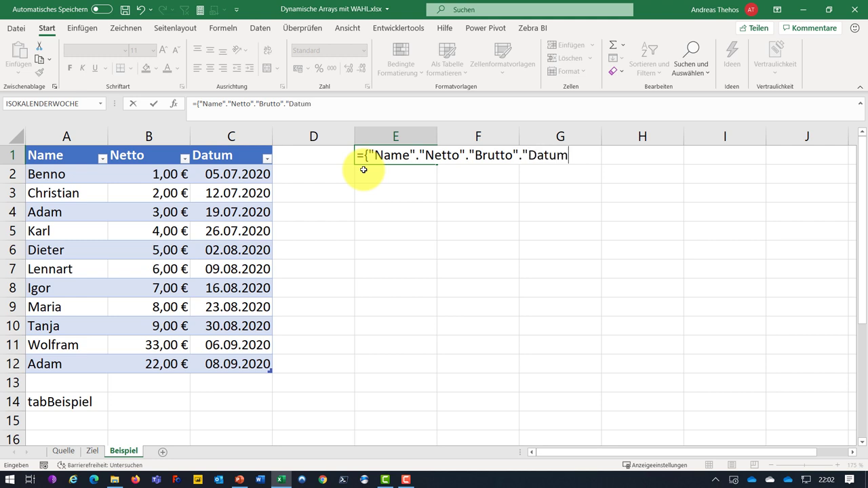
{"action": "type", "text": "\""}
{"action": "type", "text": "}"}
{"action": "key", "text": "Return"}
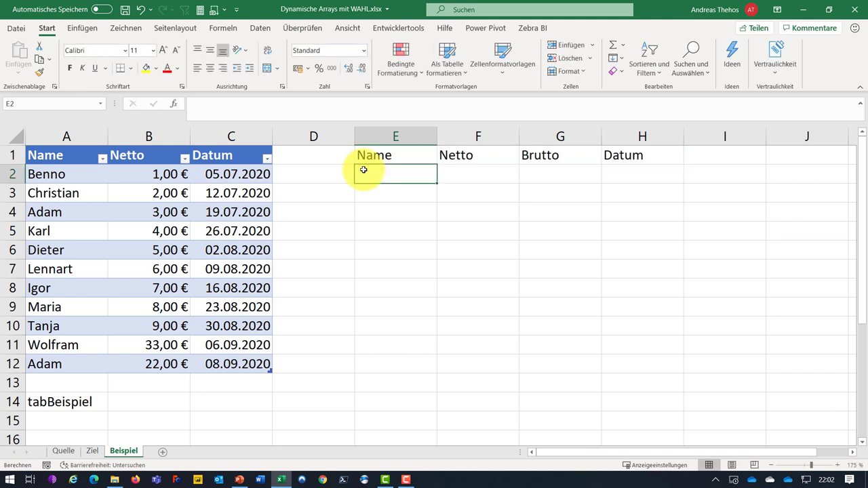
Step: Review the E1 array formula and the spilled headings in F1, G1 and H1
{"action": "double_click", "coordinate": [399, 155]}
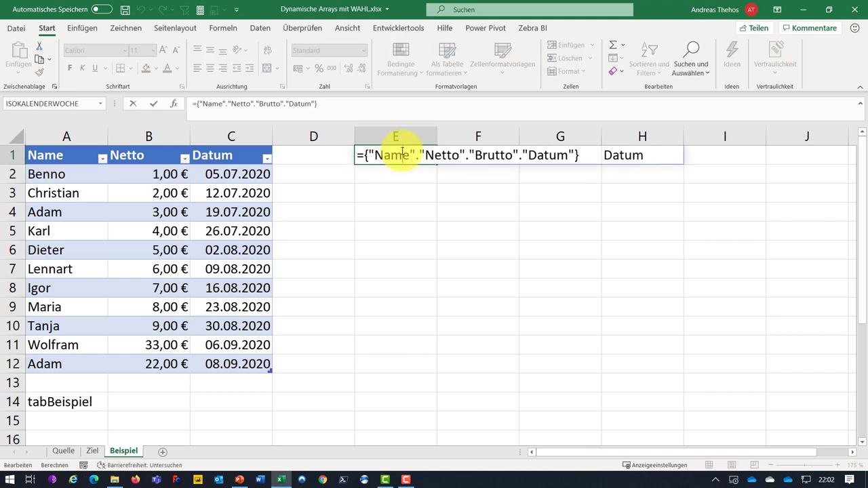
{"action": "key", "text": "Escape"}
{"action": "left_click", "coordinate": [475, 156]}
{"action": "left_click", "coordinate": [556, 156]}
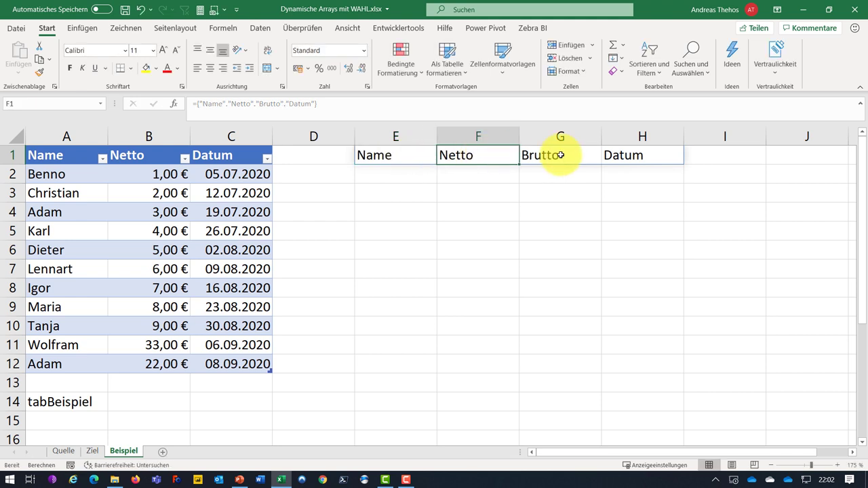
{"action": "left_click", "coordinate": [656, 159]}
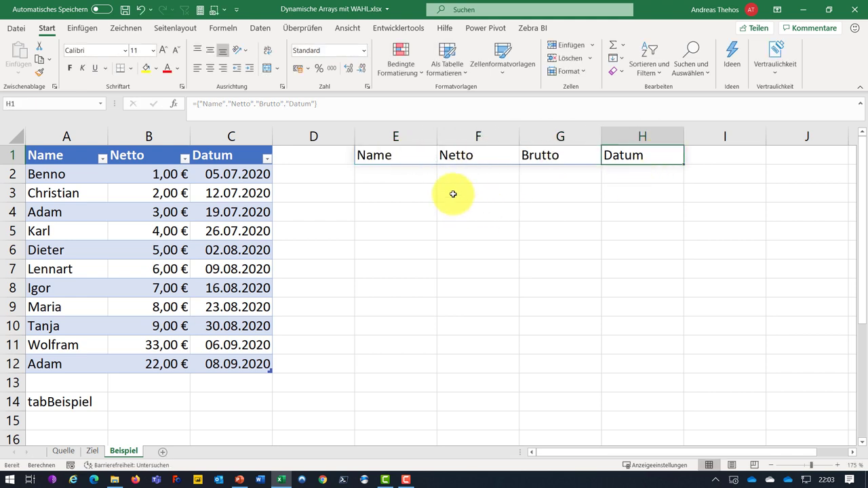
{"action": "left_click", "coordinate": [403, 181]}
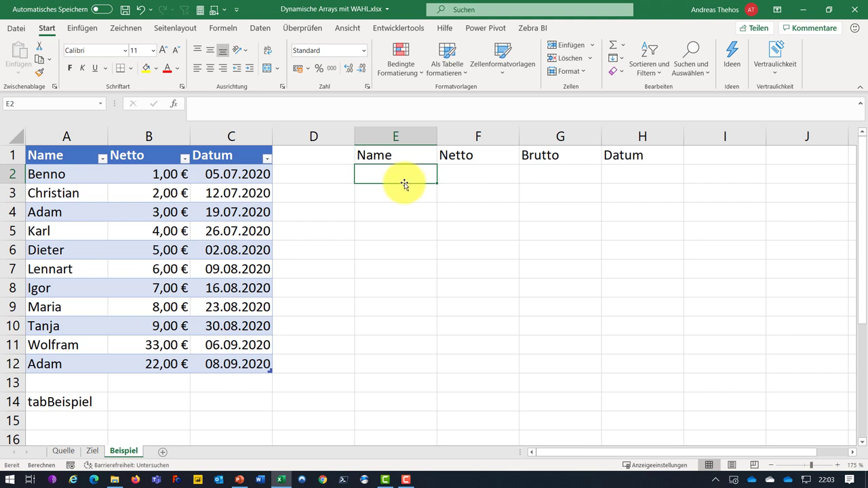
Step: Begin the E2 formula as =WAHL({1.2.3.4}; after dismissing two formula error warnings
{"action": "type", "text": "="}
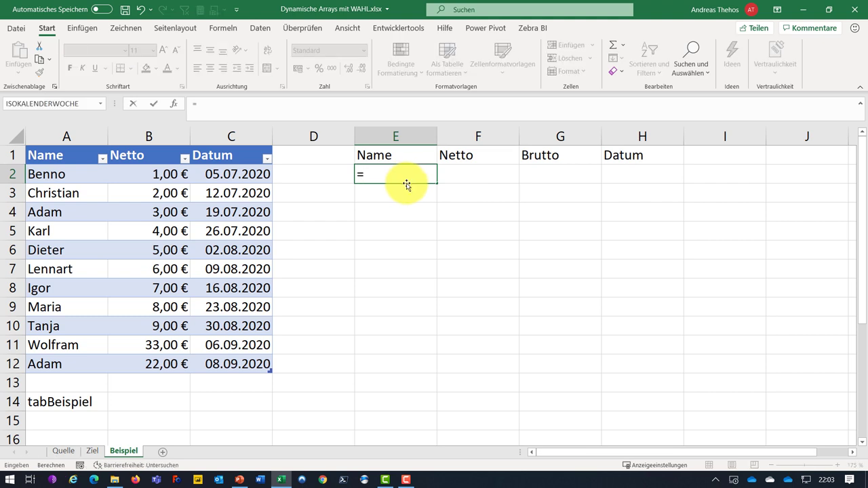
{"action": "type", "text": "["}
{"action": "key", "text": "BackSpace"}
{"action": "type", "text": "{"}
{"action": "left_click", "coordinate": [66, 150]}
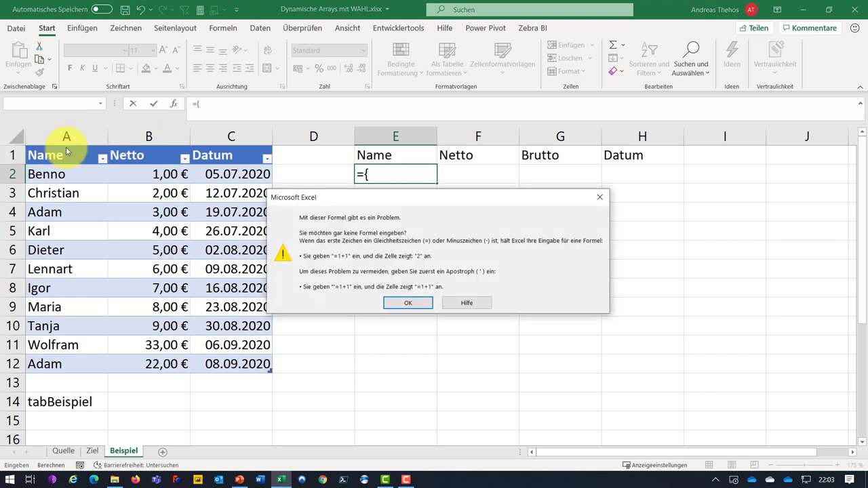
{"action": "left_click", "coordinate": [404, 303]}
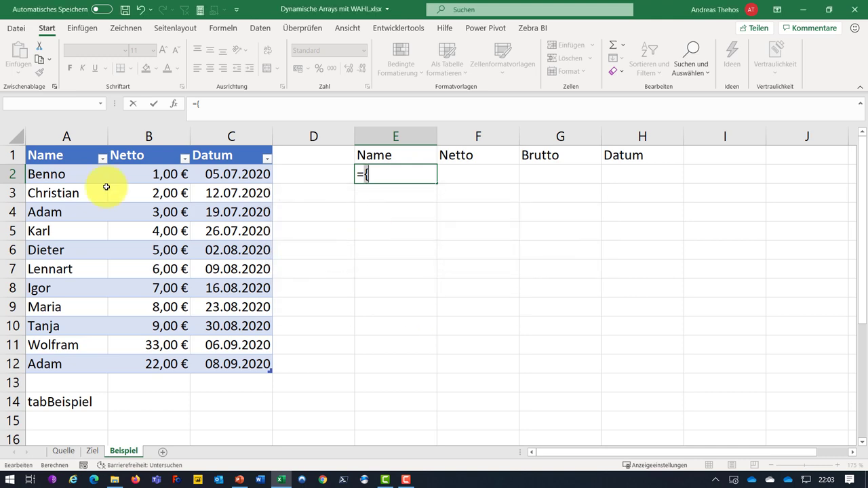
{"action": "left_click", "coordinate": [64, 186]}
{"action": "key", "text": "Return"}
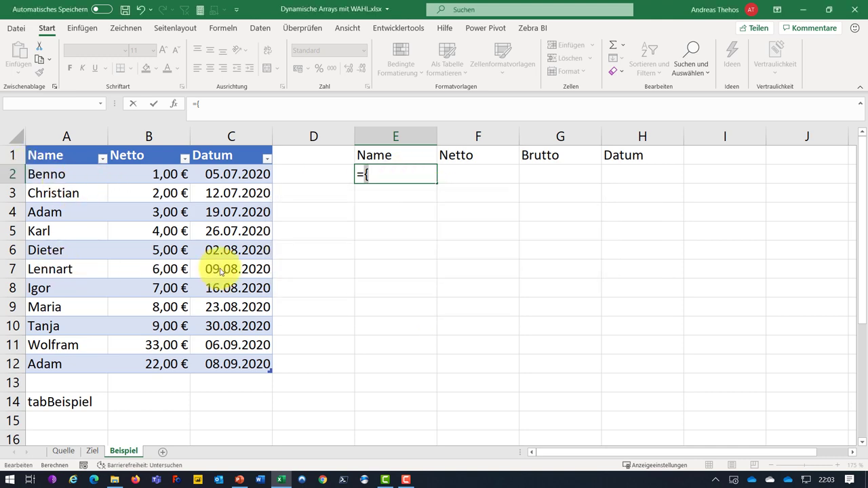
{"action": "type", "text": "wahl("}
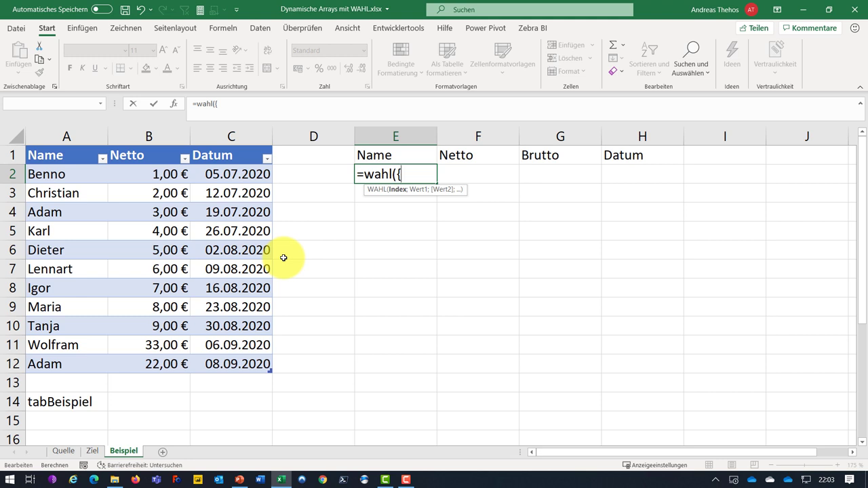
{"action": "type", "text": "1.2."}
{"action": "type", "text": "3.4"}
{"action": "type", "text": "})"}
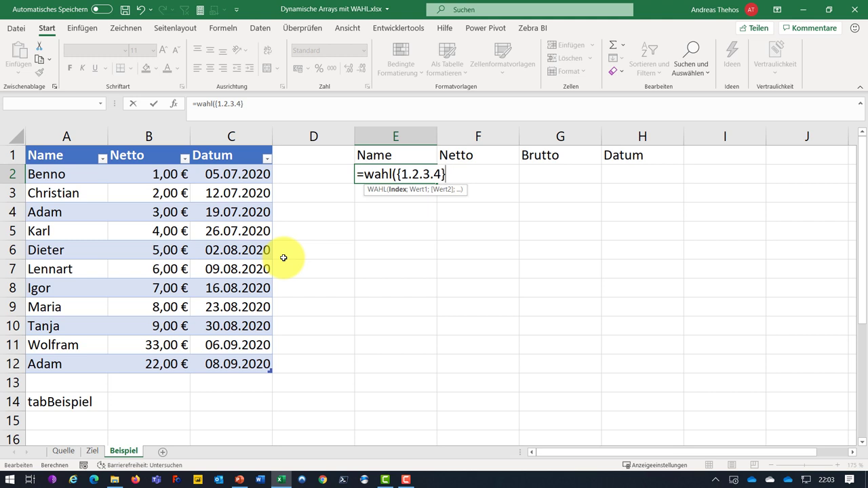
{"action": "type", "text": ";"}
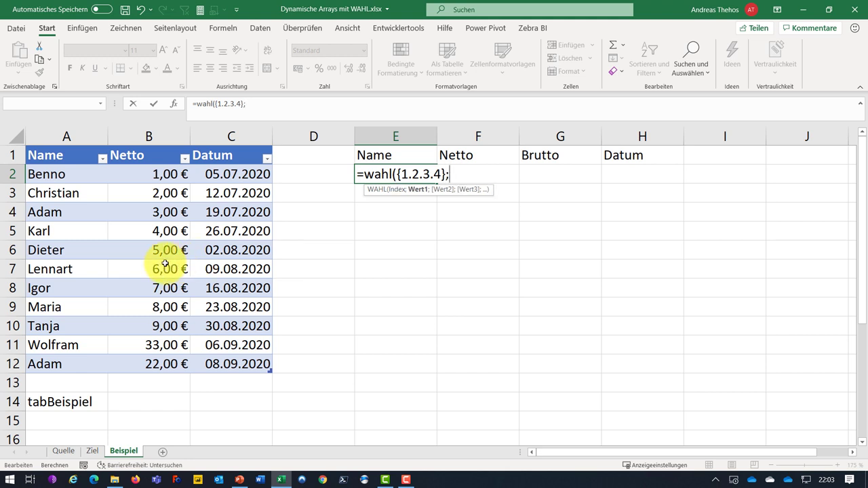
Step: Finish WAHL with Name, Netto, Netto*1,16 and Datum, spilling eleven rows into E2:H12
{"action": "left_click", "coordinate": [91, 148]}
{"action": "type", "text": ";"}
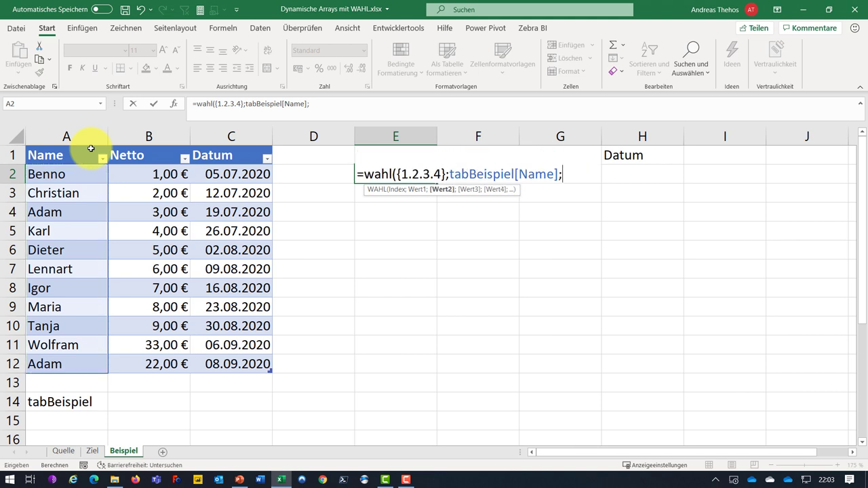
{"action": "left_click", "coordinate": [140, 151]}
{"action": "type", "text": ";"}
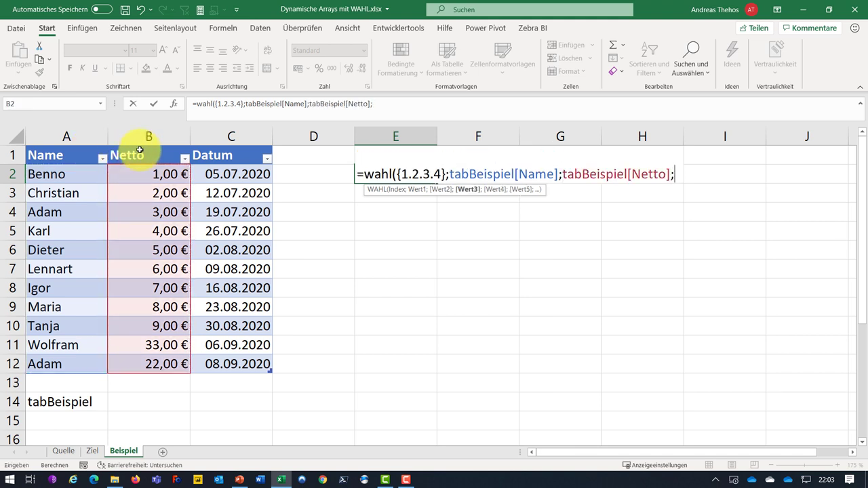
{"action": "left_click", "coordinate": [139, 150]}
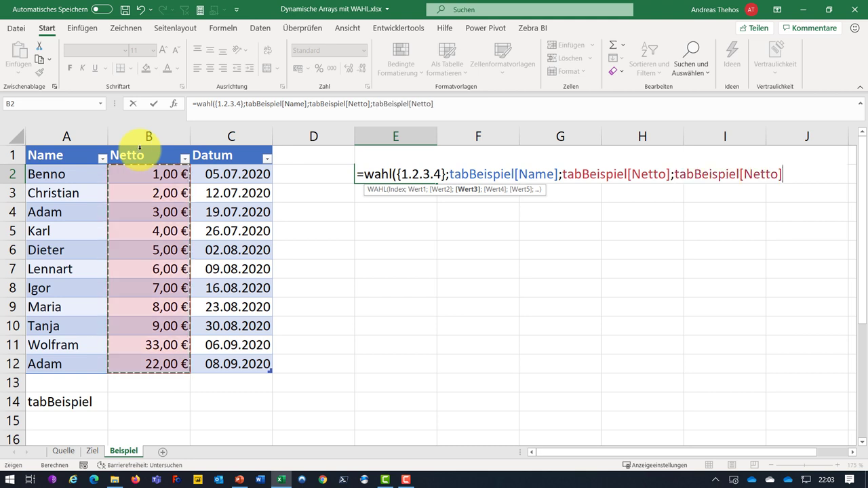
{"action": "type", "text": "*1,16"}
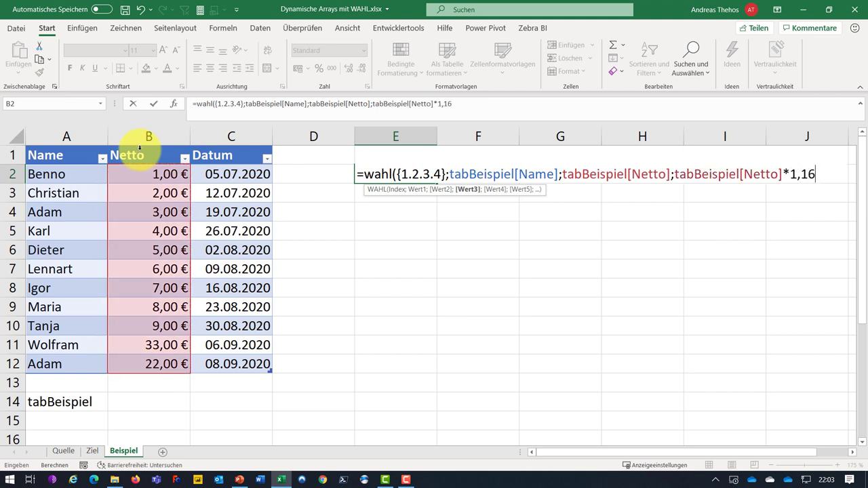
{"action": "type", "text": ";tabBeispiel[Datum"}
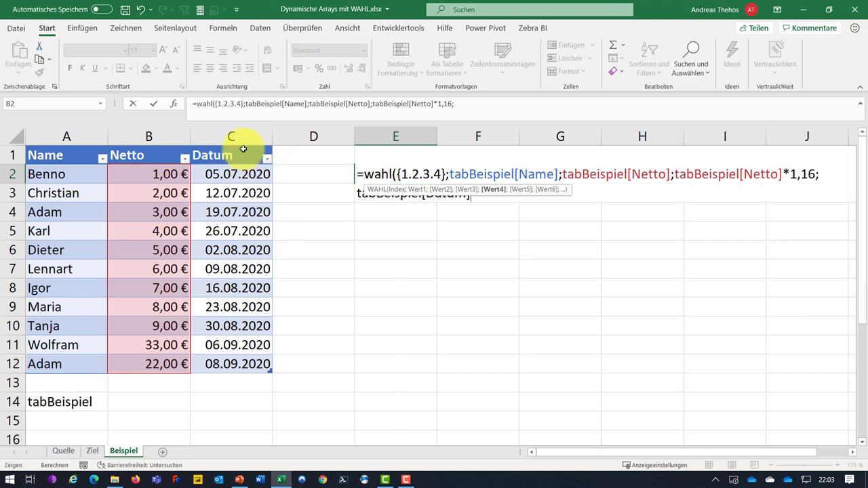
{"action": "left_click", "coordinate": [243, 147]}
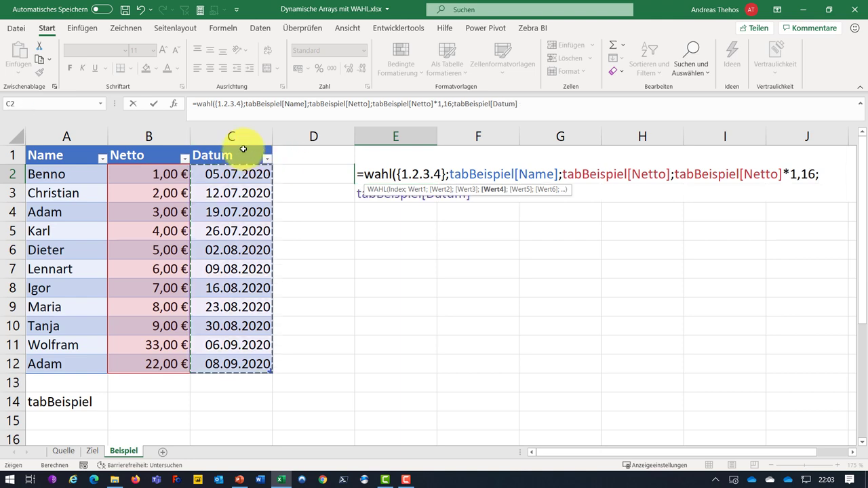
{"action": "type", "text": ")"}
{"action": "key", "text": "Return"}
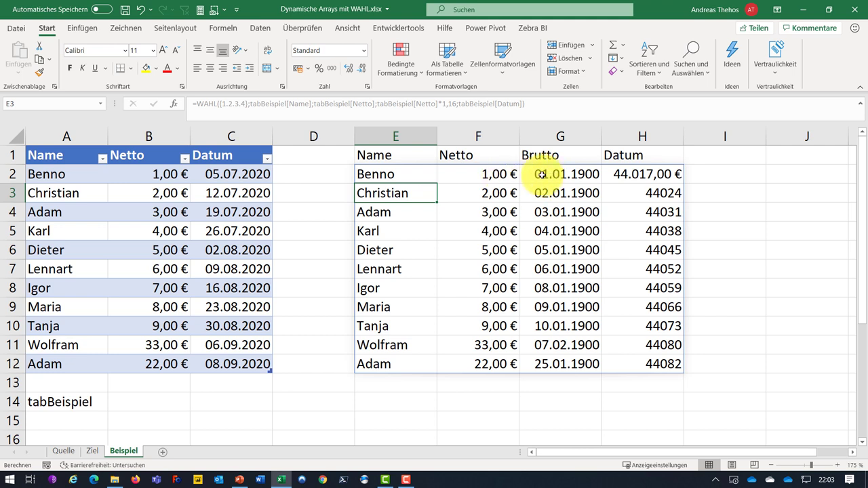
Step: Paint the euro and date formats onto G2:H2, then down the Brutto and Datum columns to row 12
{"action": "left_click_drag", "start_coordinate": [490, 175], "coordinate": [537, 174]}
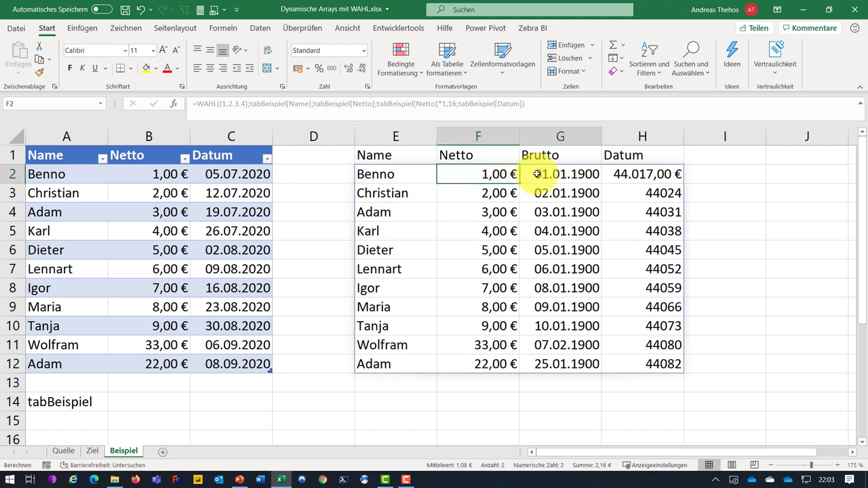
{"action": "left_click", "coordinate": [40, 72]}
{"action": "left_click_drag", "start_coordinate": [542, 174], "coordinate": [638, 175]}
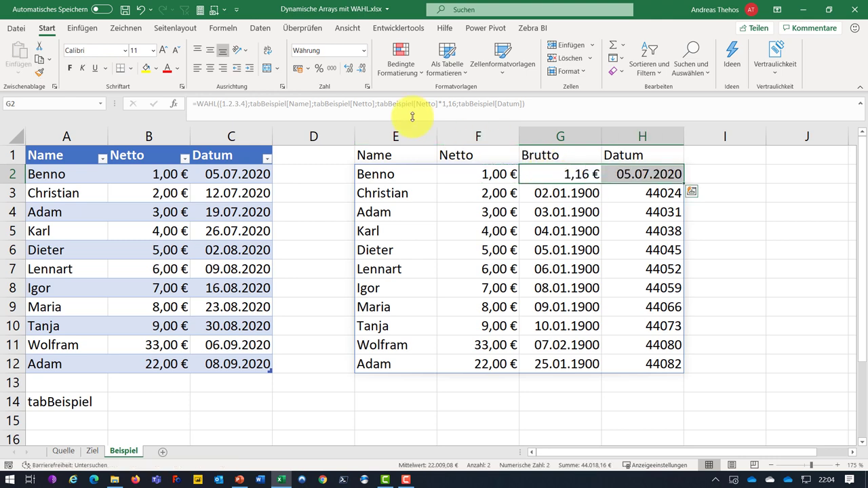
{"action": "left_click", "coordinate": [38, 76]}
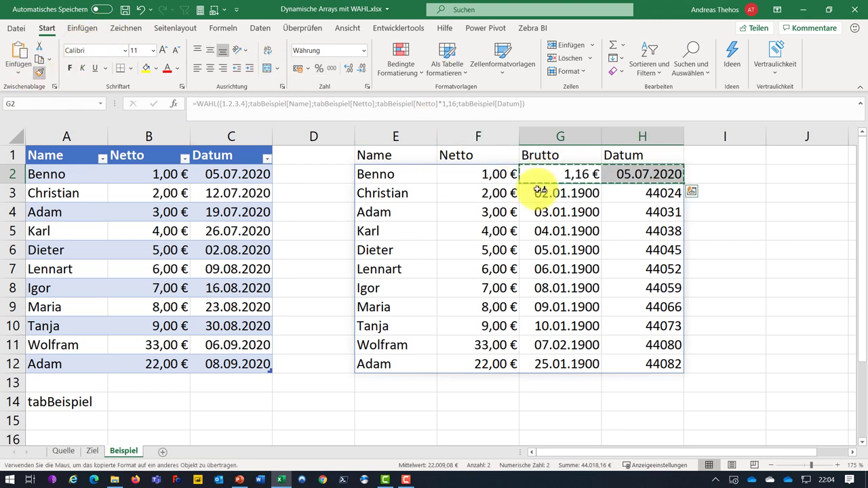
{"action": "left_click_drag", "start_coordinate": [543, 194], "coordinate": [614, 415]}
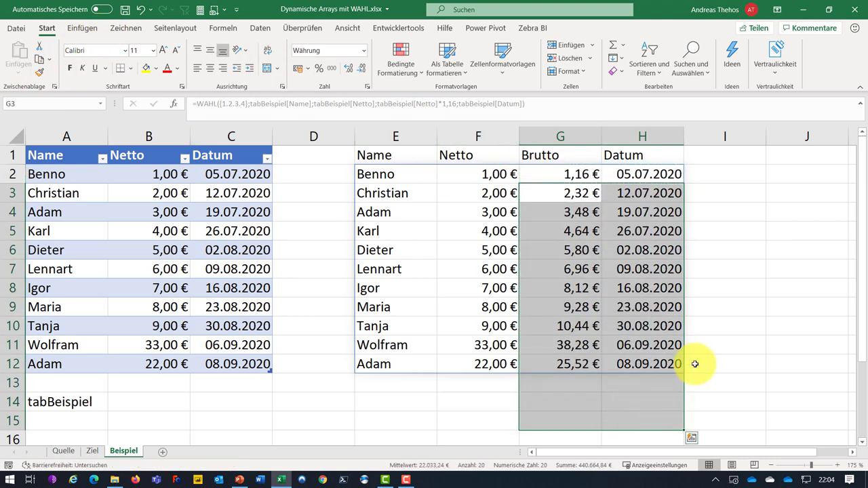
{"action": "left_click", "coordinate": [735, 287]}
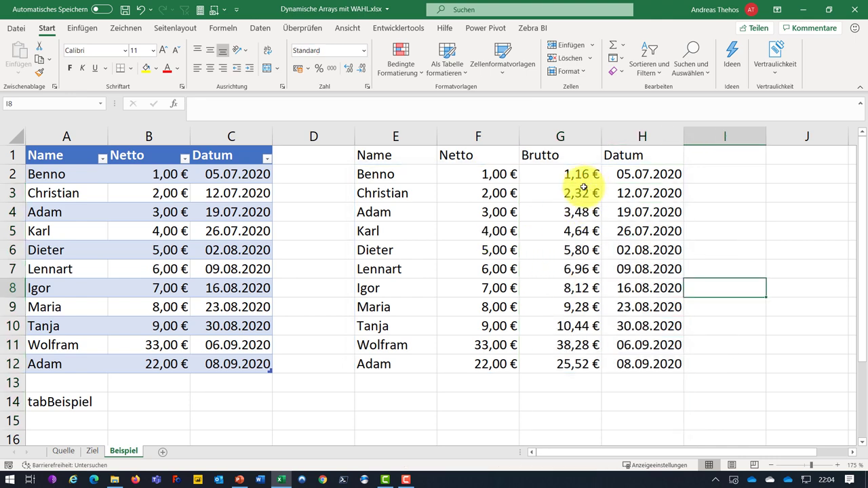
{"action": "double_click", "coordinate": [375, 174]}
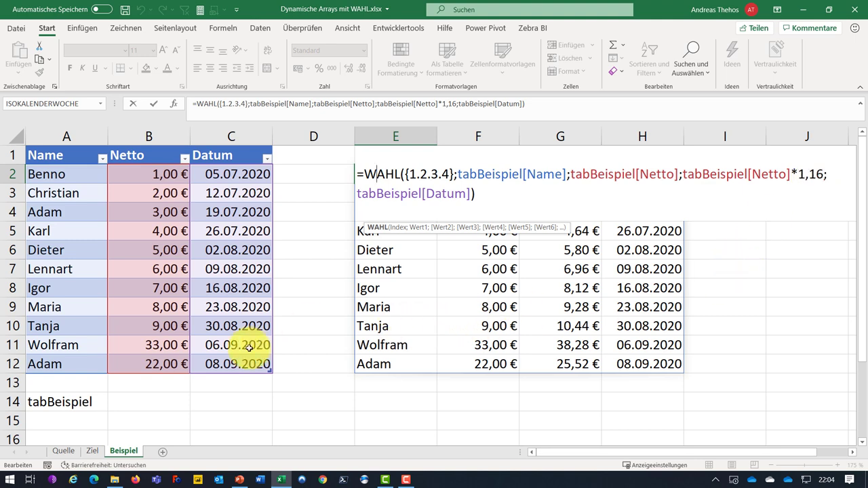
Step: Return to the Quelle sheet and select the first customer rows O2:P5
{"action": "left_click", "coordinate": [63, 451]}
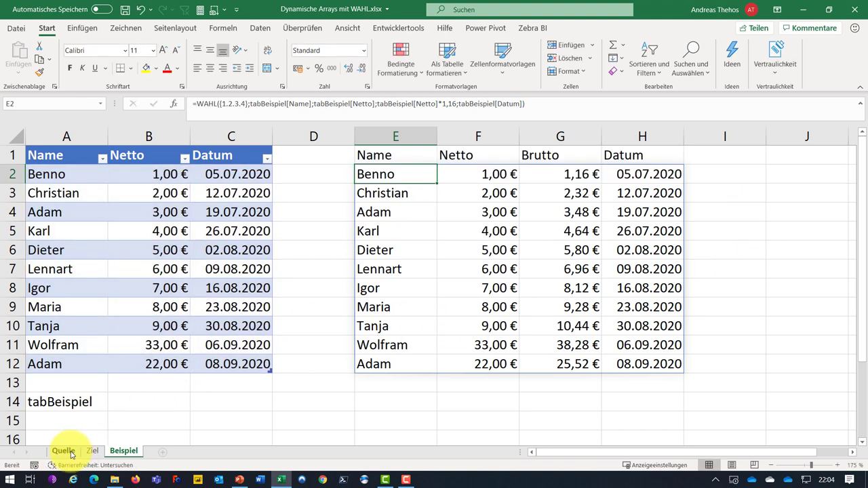
{"action": "left_click_drag", "start_coordinate": [725, 161], "coordinate": [804, 207]}
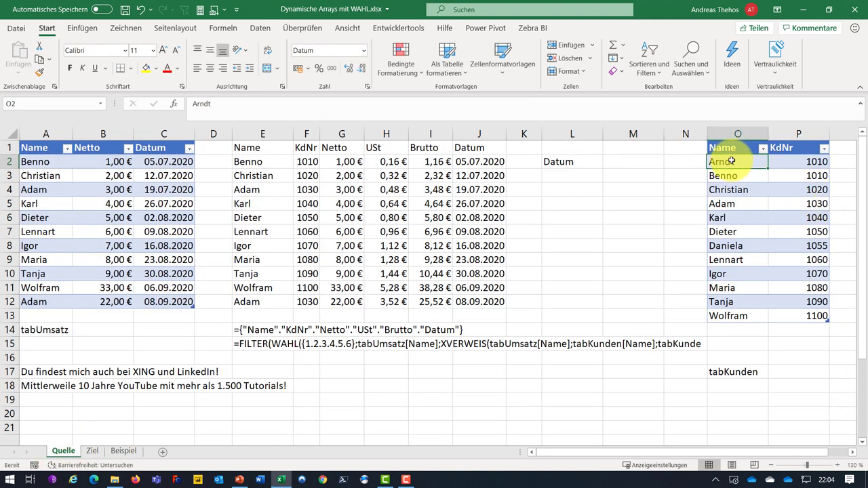
Step: Set the report date in M2 to 01.08.2020 and inspect the FORMELTEXT formula in E15
{"action": "left_click", "coordinate": [621, 162]}
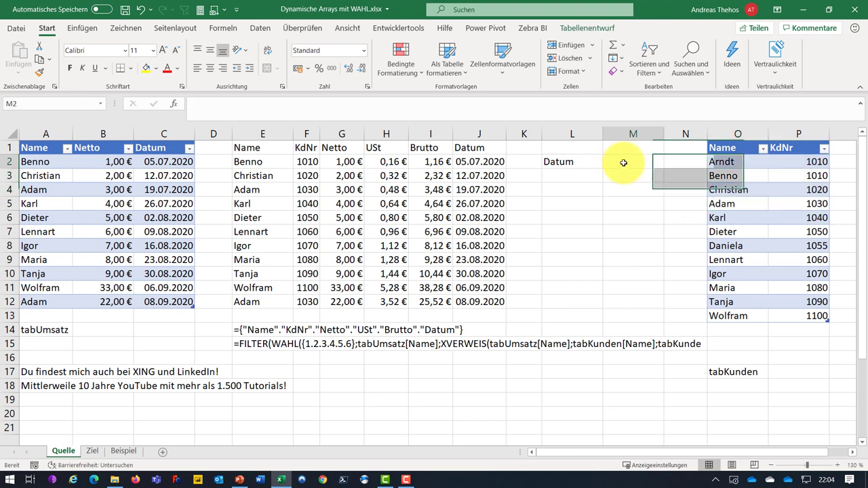
{"action": "type", "text": "1."}
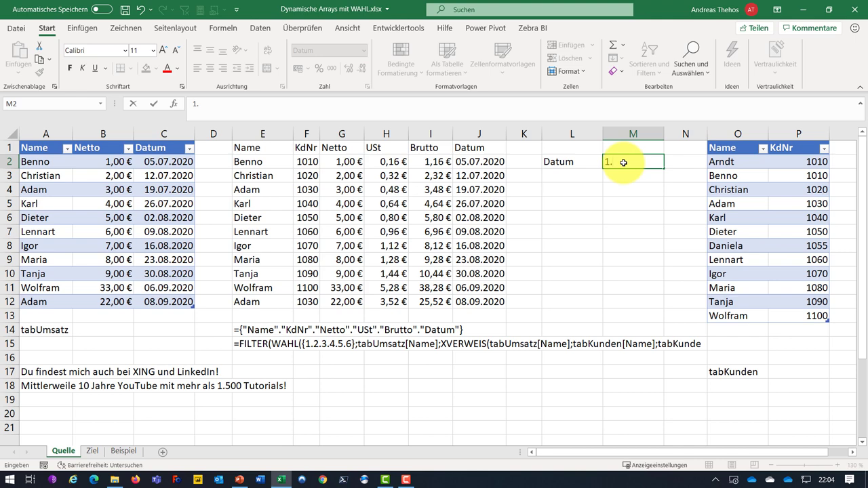
{"action": "type", "text": "08.2020"}
{"action": "key", "text": "Return"}
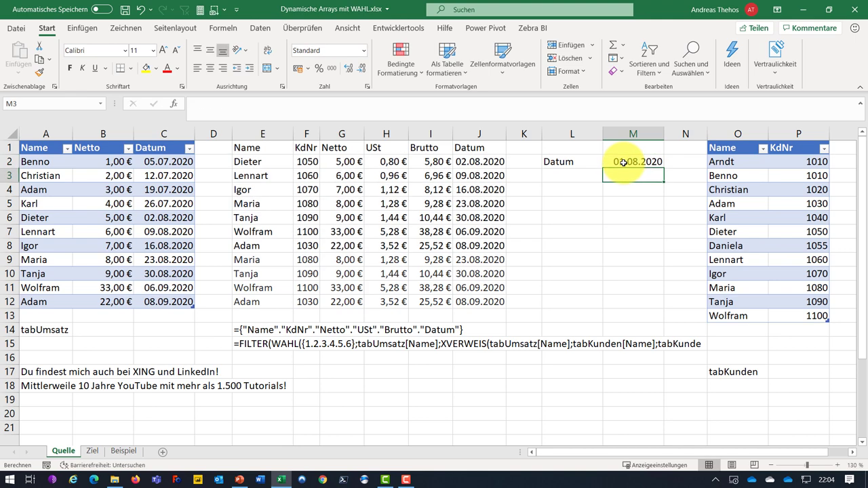
{"action": "left_click", "coordinate": [245, 344]}
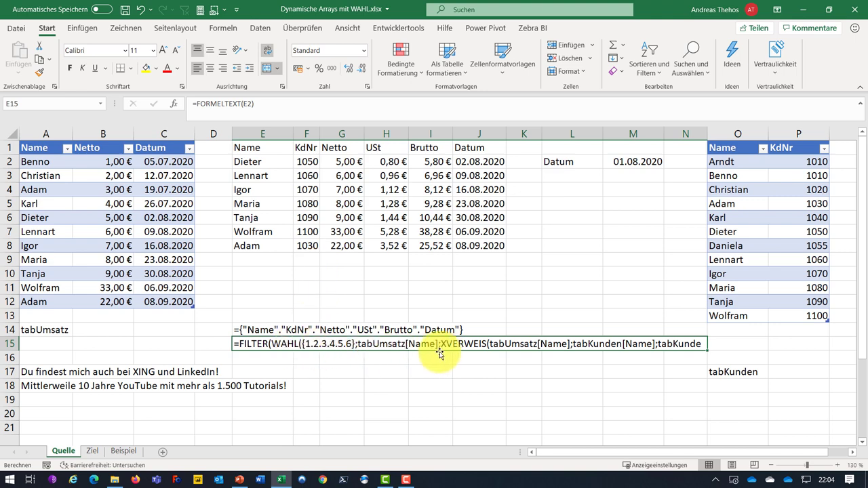
{"action": "double_click", "coordinate": [256, 162]}
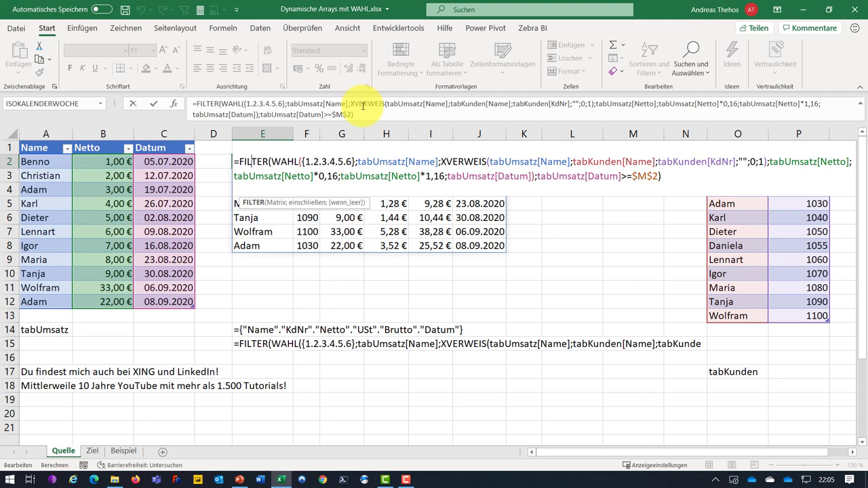
{"action": "left_click", "coordinate": [211, 103]}
{"action": "key", "text": "Return"}
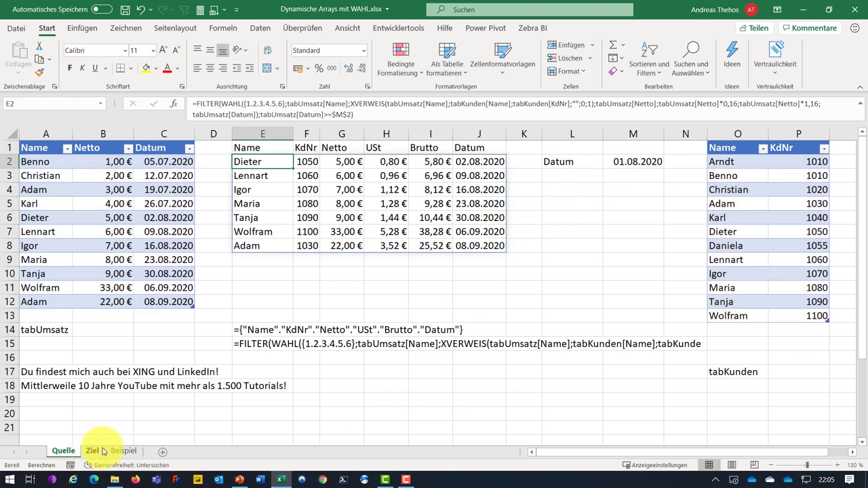
Step: Copy the tabKunden Name/KdNr list and paste it at K1 on the Beispiel sheet
{"action": "left_click", "coordinate": [740, 190]}
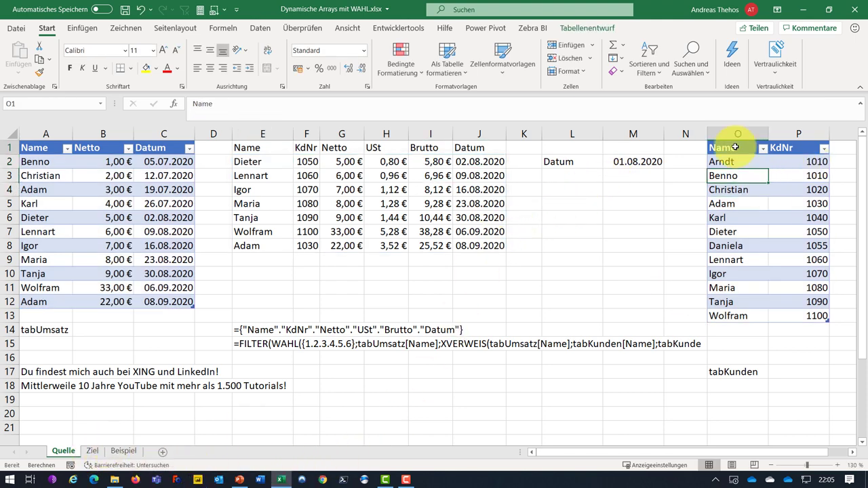
{"action": "left_click_drag", "start_coordinate": [723, 147], "coordinate": [805, 315]}
{"action": "key", "text": "ctrl+c"}
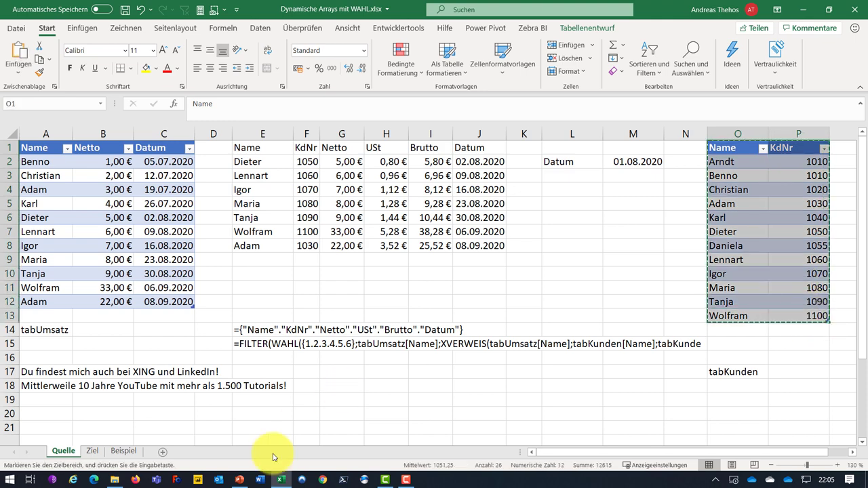
{"action": "left_click", "coordinate": [125, 451]}
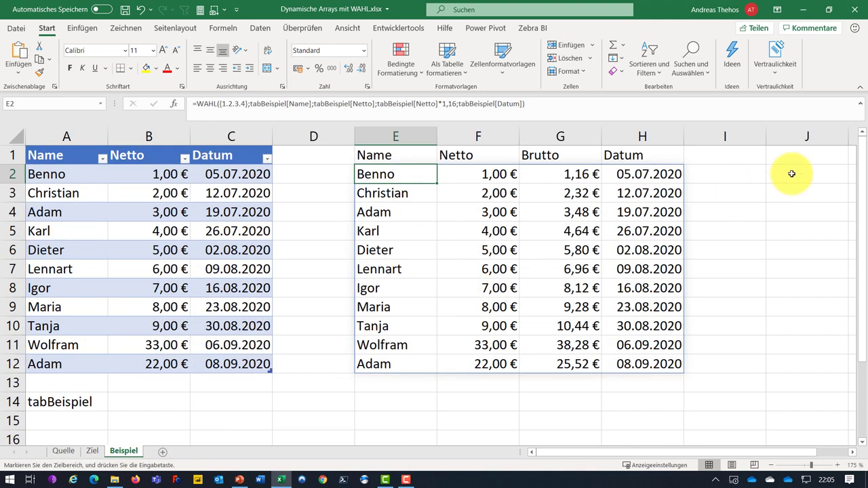
{"action": "left_click", "coordinate": [787, 173]}
{"action": "scroll", "coordinate": [728, 207], "scroll_direction": "right", "scroll_amount": 1}
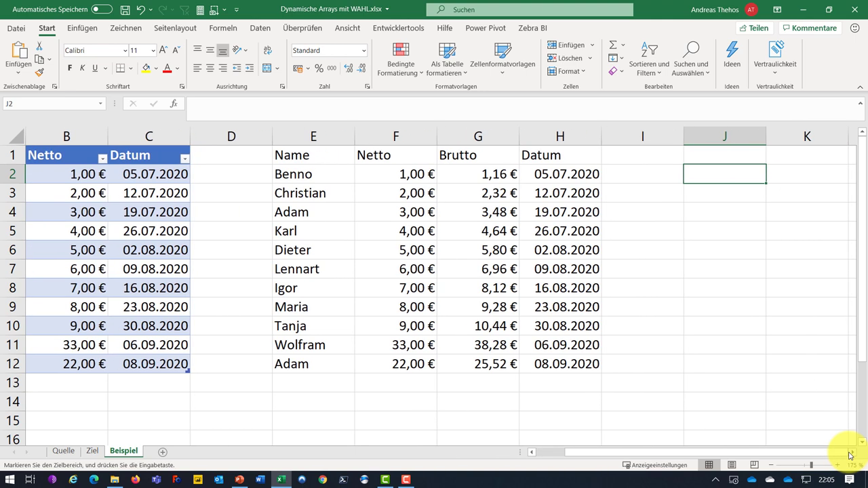
{"action": "scroll", "coordinate": [728, 207], "scroll_direction": "right", "scroll_amount": 1}
{"action": "left_click", "coordinate": [717, 159]}
{"action": "key", "text": "ctrl+v"}
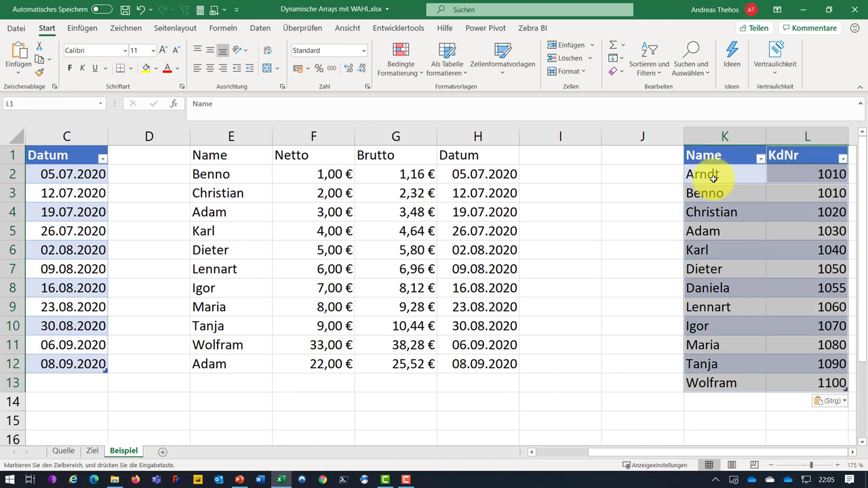
Step: Rename the pasted table to tabFreunde
{"action": "left_click", "coordinate": [717, 195]}
{"action": "left_click", "coordinate": [587, 28]}
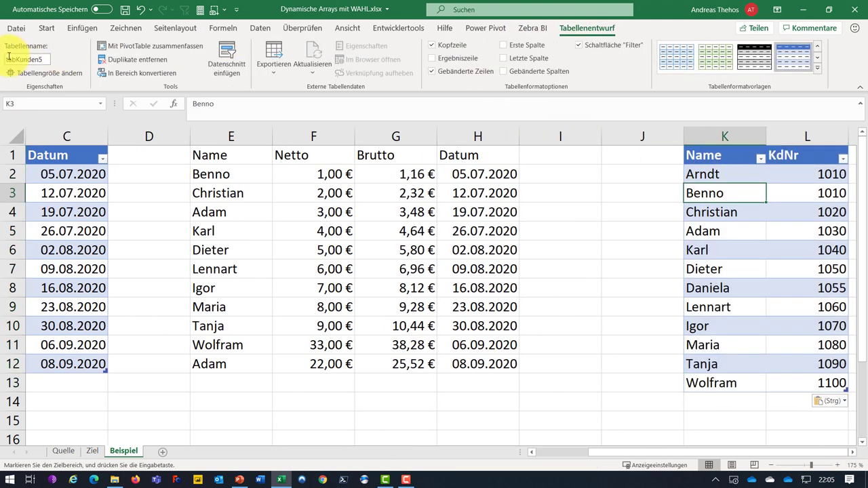
{"action": "left_click", "coordinate": [45, 60]}
{"action": "type", "text": "tabFre"}
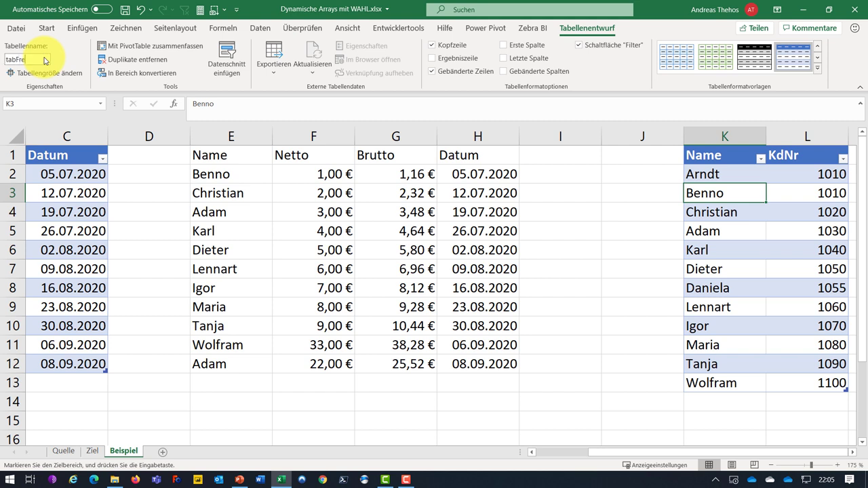
{"action": "key", "text": "Return"}
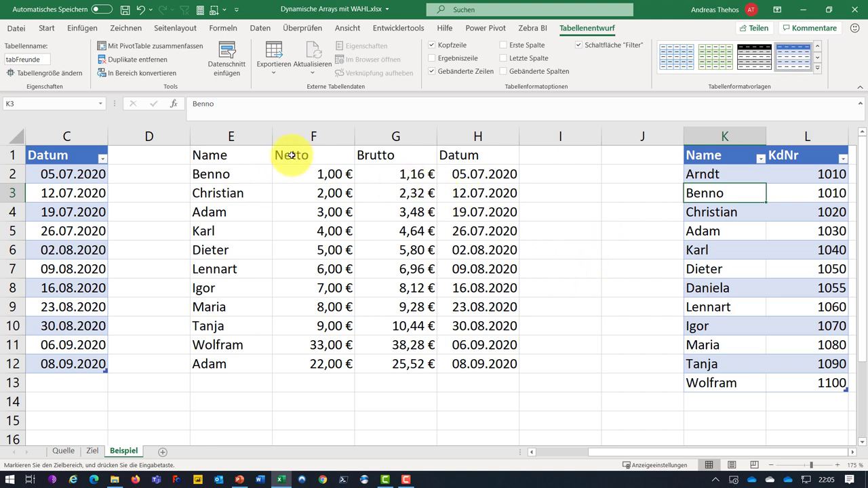
{"action": "left_click", "coordinate": [246, 157]}
Step: Add "KdNr." after Name in E1's header array
{"action": "left_click", "coordinate": [228, 103]}
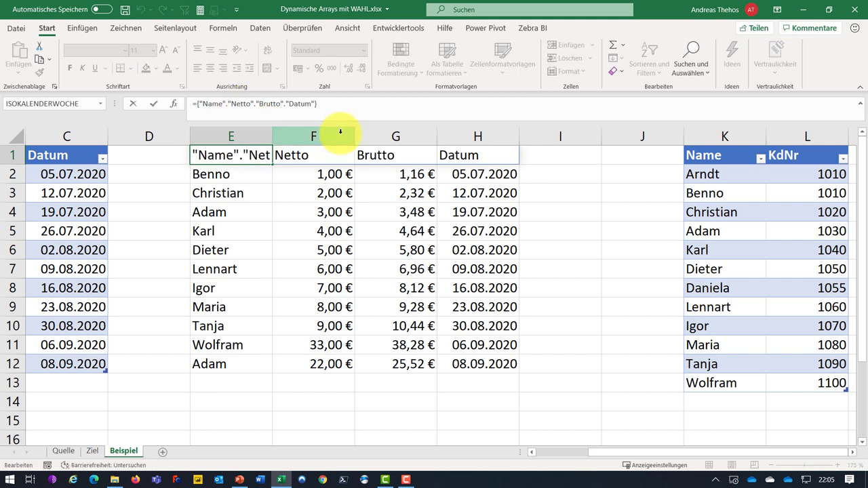
{"action": "type", "text": "\"Kd"}
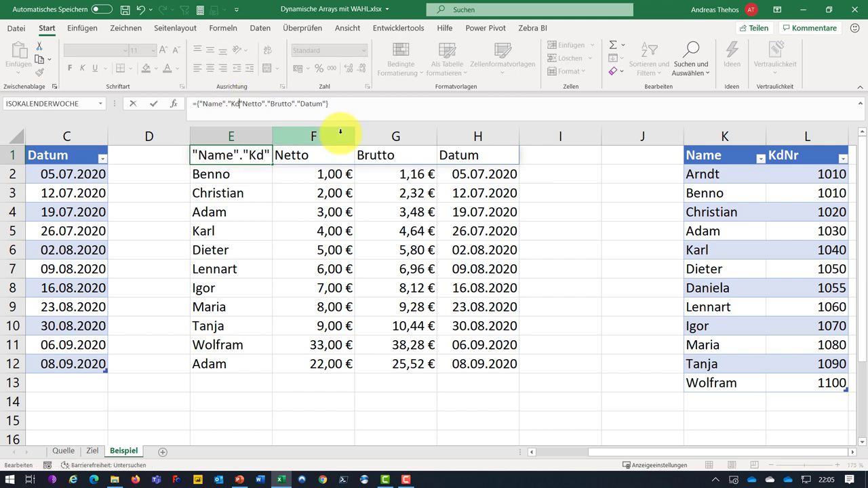
{"action": "type", "text": "Nr.\""}
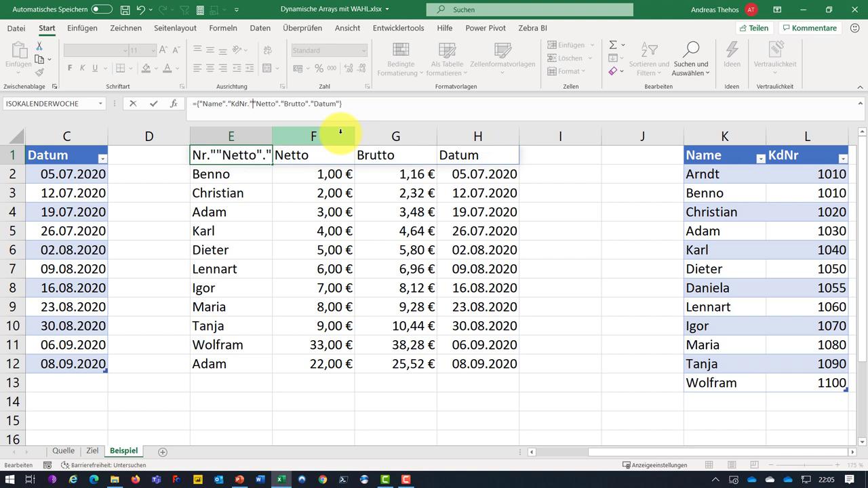
{"action": "type", "text": "."}
{"action": "key", "text": "Return"}
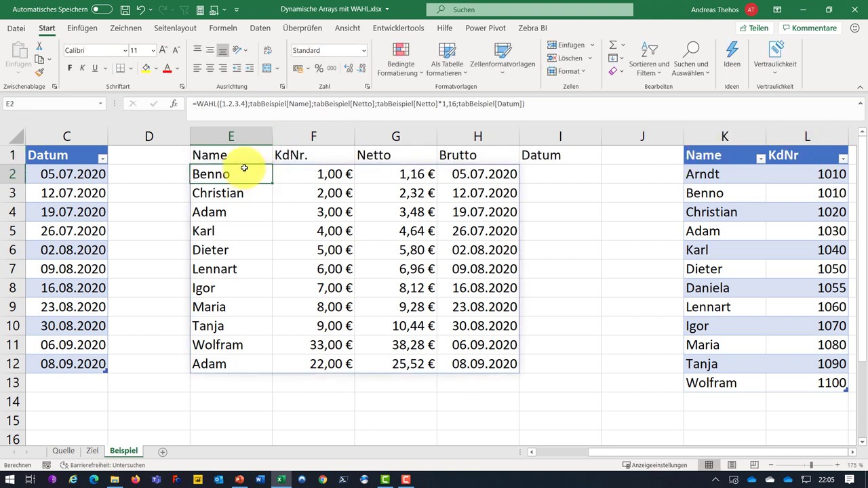
Step: Extend E2's WAHL to {1.2.3.4.5} with an empty argument after tabBeispiel[Name]
{"action": "left_click", "coordinate": [245, 103]}
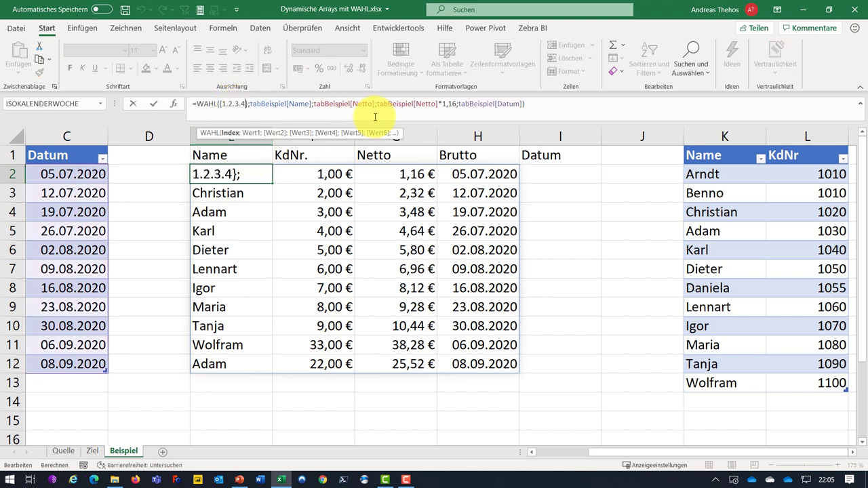
{"action": "type", "text": ".5"}
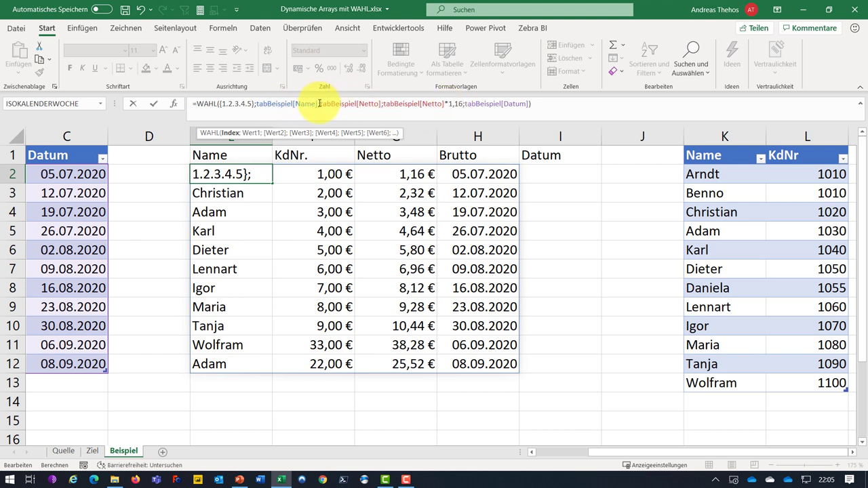
{"action": "left_click", "coordinate": [321, 103]}
{"action": "type", "text": ";"}
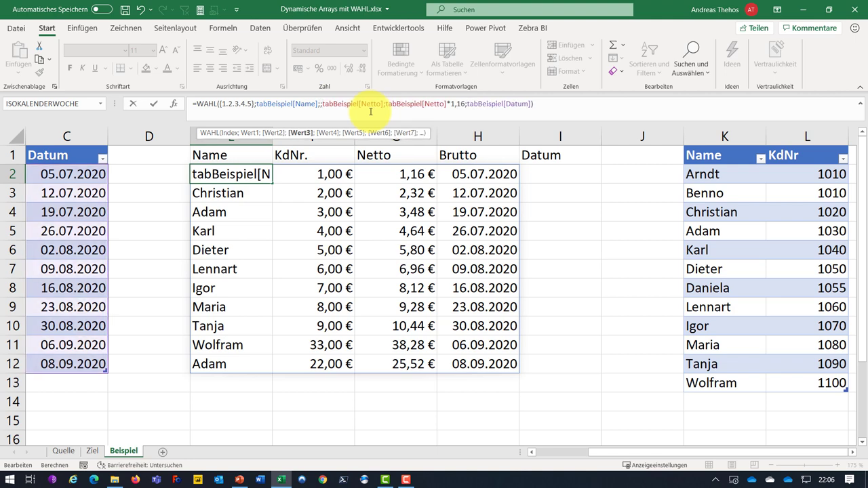
{"action": "key", "text": "Return"}
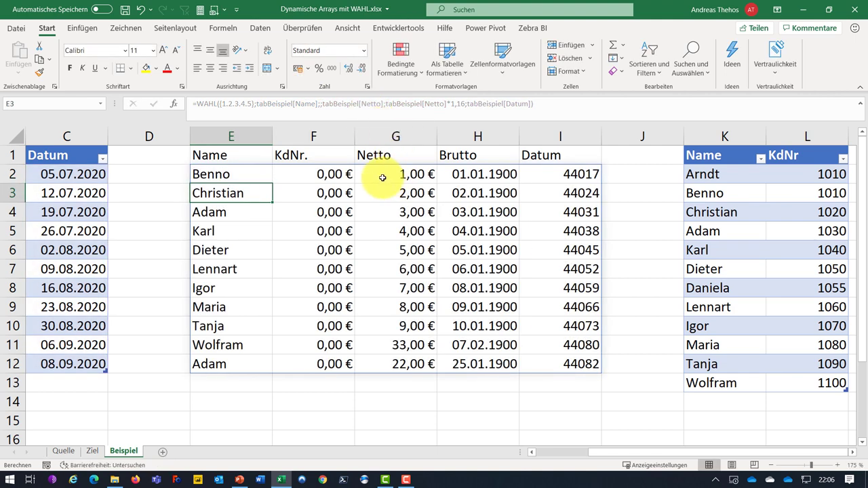
Step: Paint F2:H2's formats onto G2:I2 and down to row 12 for Netto, Brutto and Datum
{"action": "left_click_drag", "start_coordinate": [332, 174], "coordinate": [478, 176]}
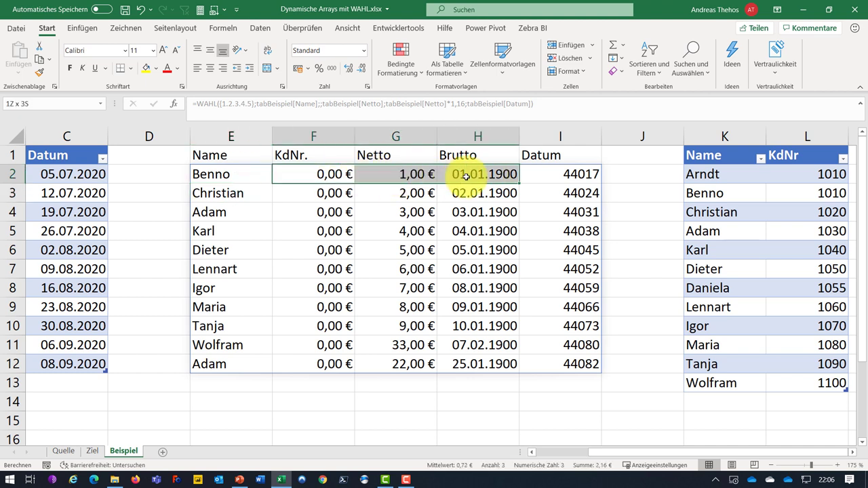
{"action": "left_click", "coordinate": [40, 72]}
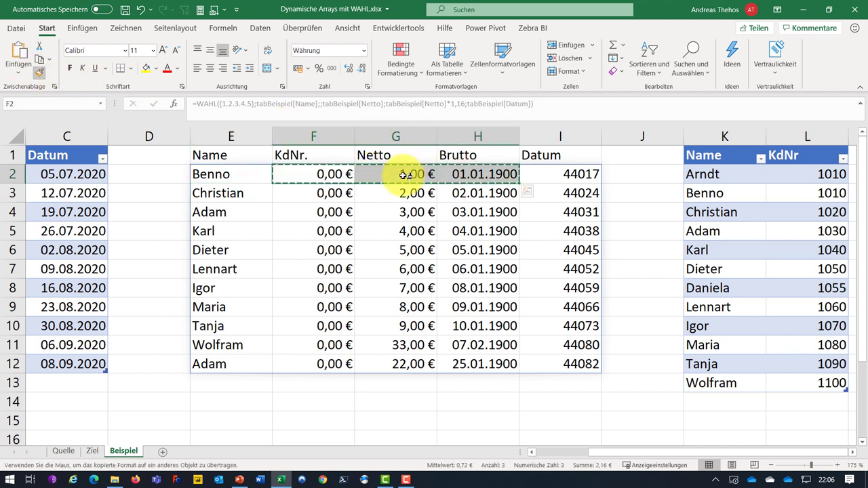
{"action": "left_click_drag", "start_coordinate": [406, 175], "coordinate": [590, 176]}
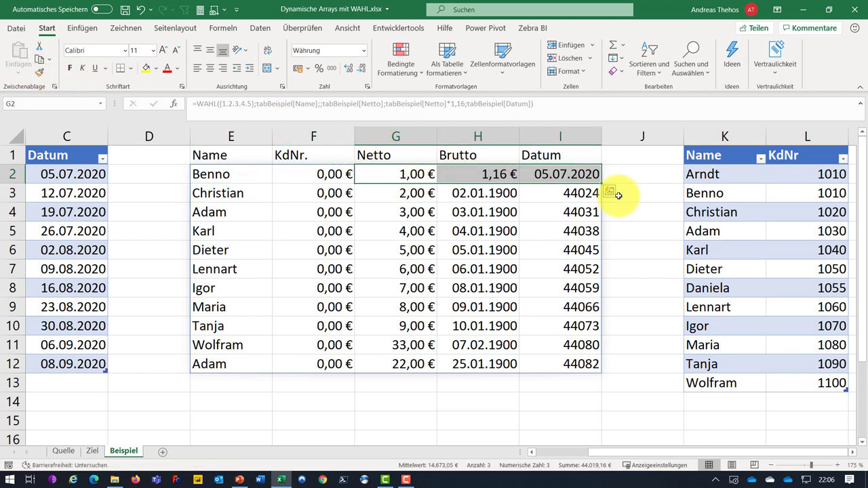
{"action": "left_click", "coordinate": [42, 75]}
{"action": "left_click_drag", "start_coordinate": [397, 195], "coordinate": [557, 425]}
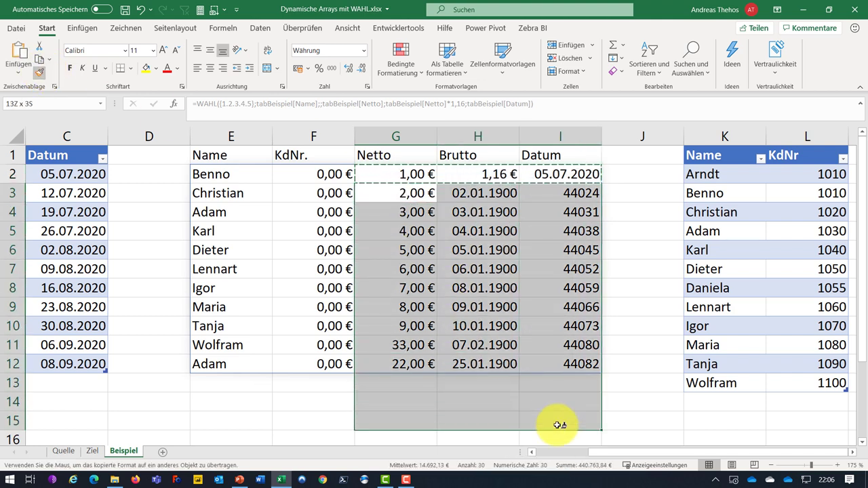
Step: Give the KdNr. column F2:F15 the Standard number format
{"action": "left_click", "coordinate": [325, 171]}
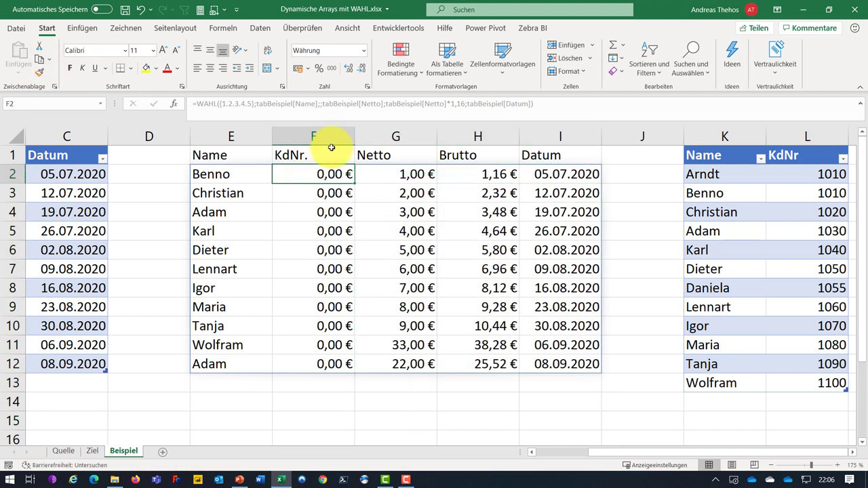
{"action": "left_click_drag", "start_coordinate": [316, 174], "coordinate": [316, 413]}
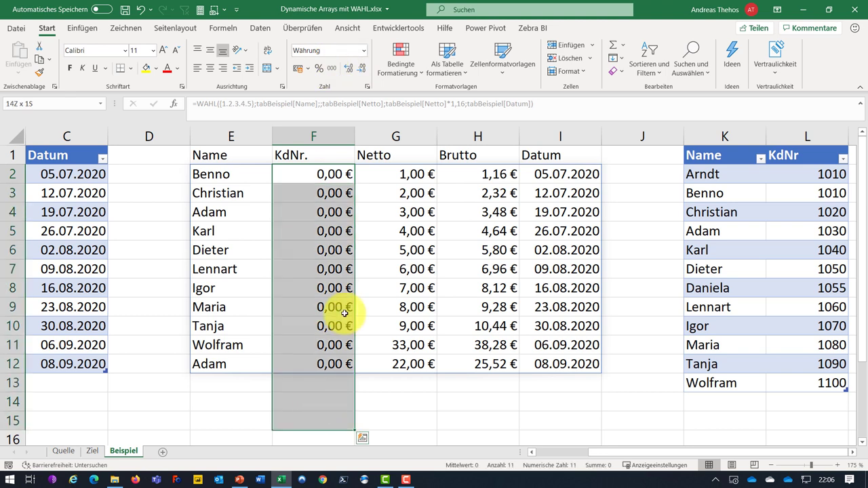
{"action": "key", "text": "ctrl+shift+asciitilde"}
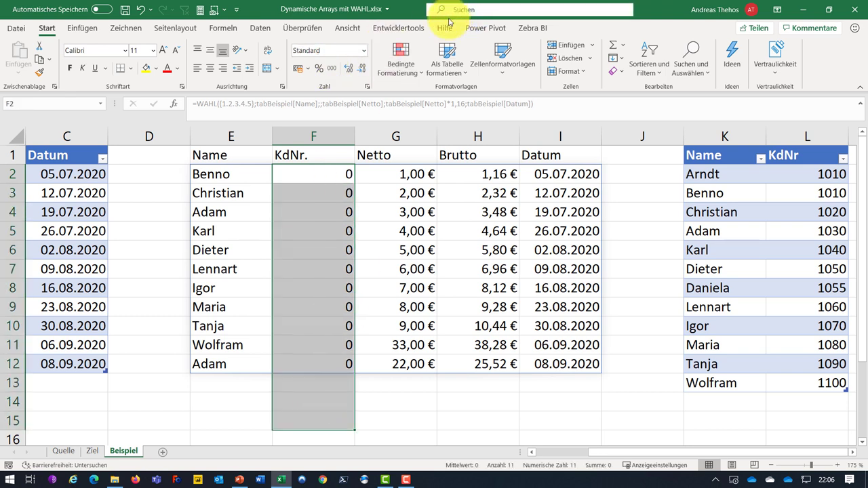
{"action": "left_click", "coordinate": [303, 173]}
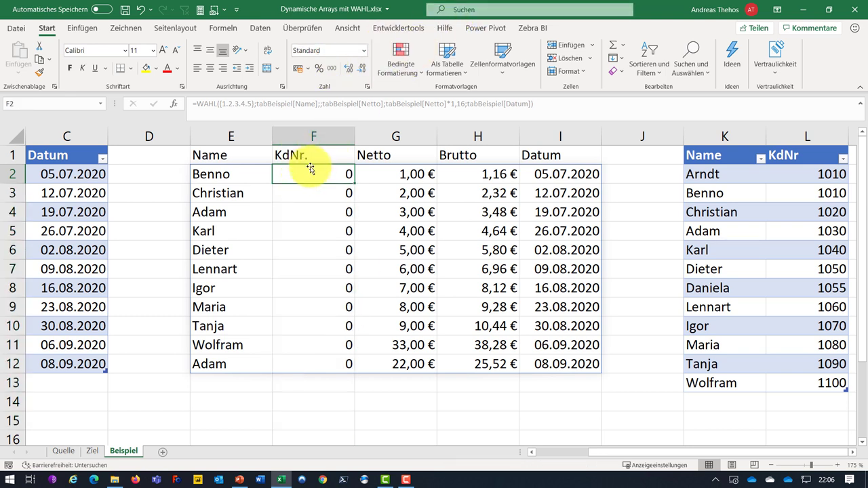
{"action": "left_click", "coordinate": [321, 104]}
Step: Start an XVERWEIS in E2's empty WAHL slot, looking up tabBeispiel[Name]
{"action": "left_click", "coordinate": [245, 174]}
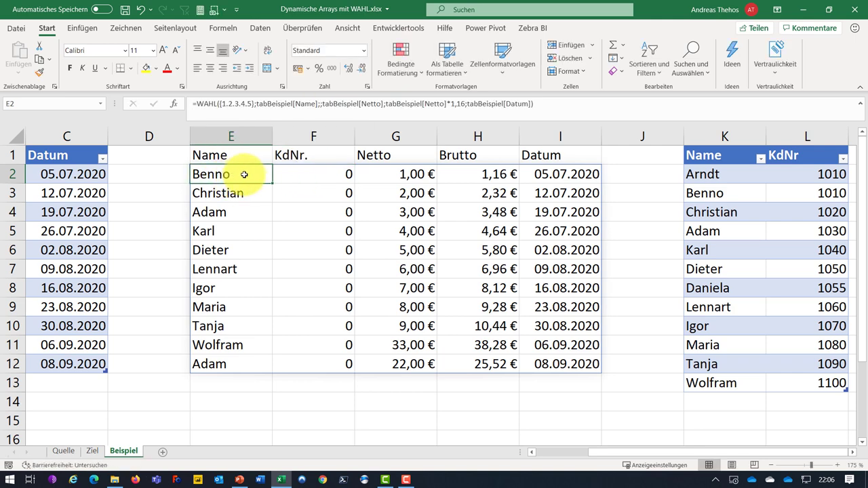
{"action": "left_click", "coordinate": [321, 104]}
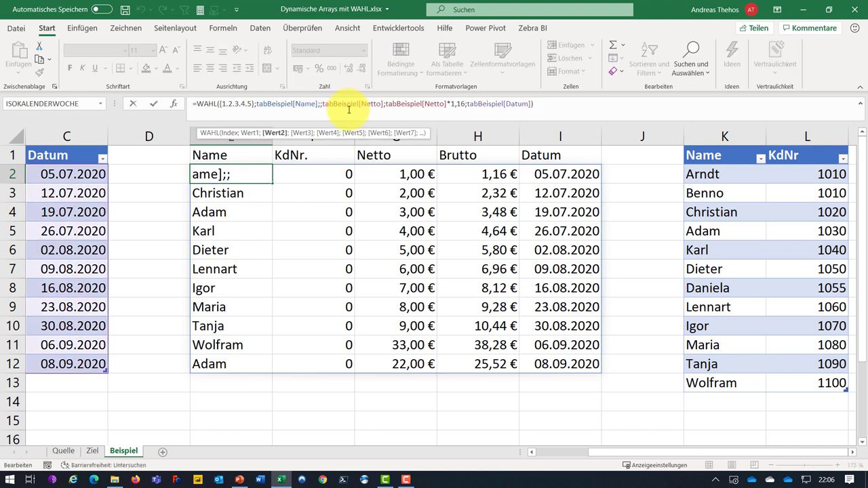
{"action": "type", "text": "x"}
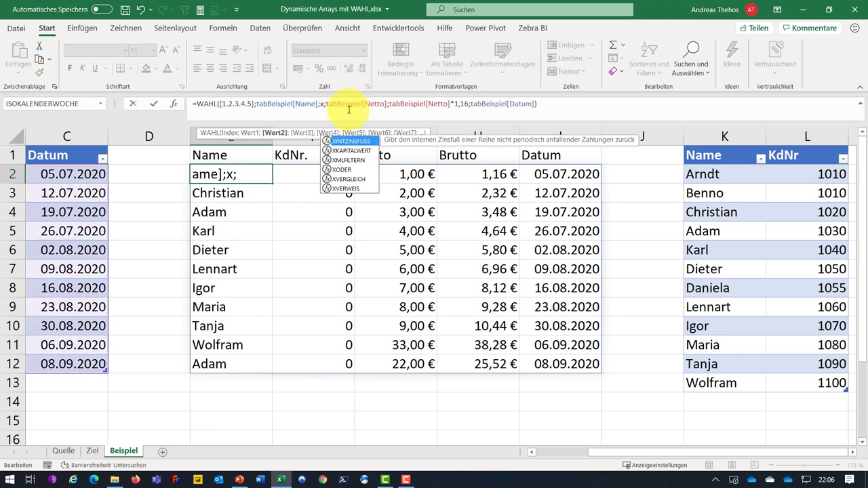
{"action": "type", "text": "v"}
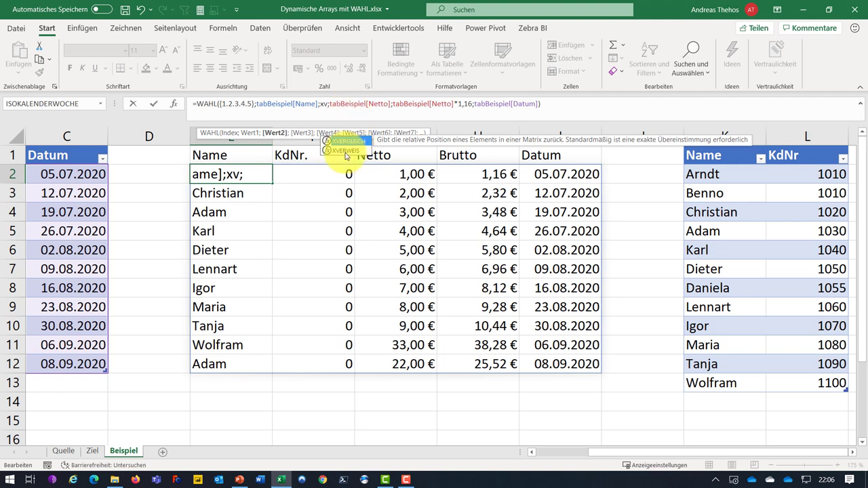
{"action": "double_click", "coordinate": [346, 152]}
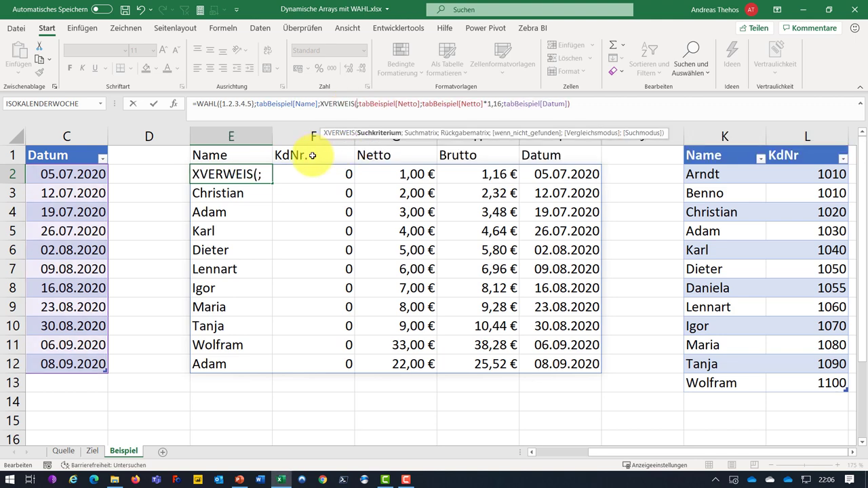
{"action": "left_click_drag", "start_coordinate": [604, 452], "coordinate": [554, 451]}
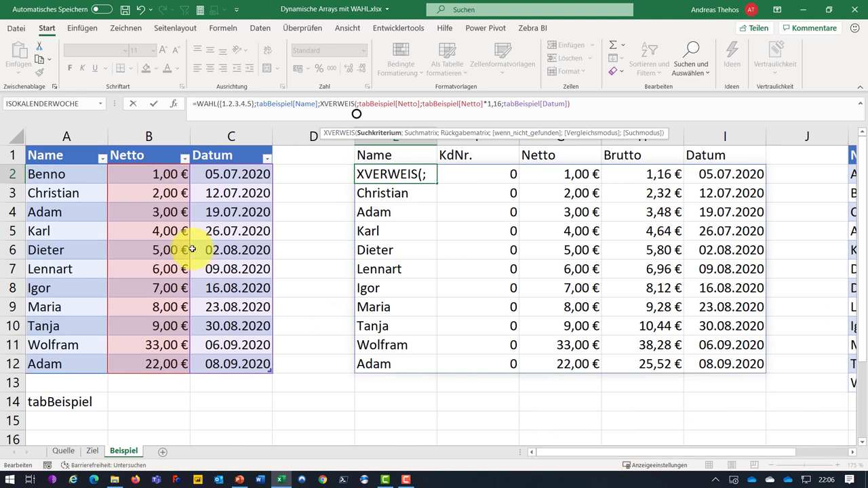
{"action": "left_click", "coordinate": [65, 147]}
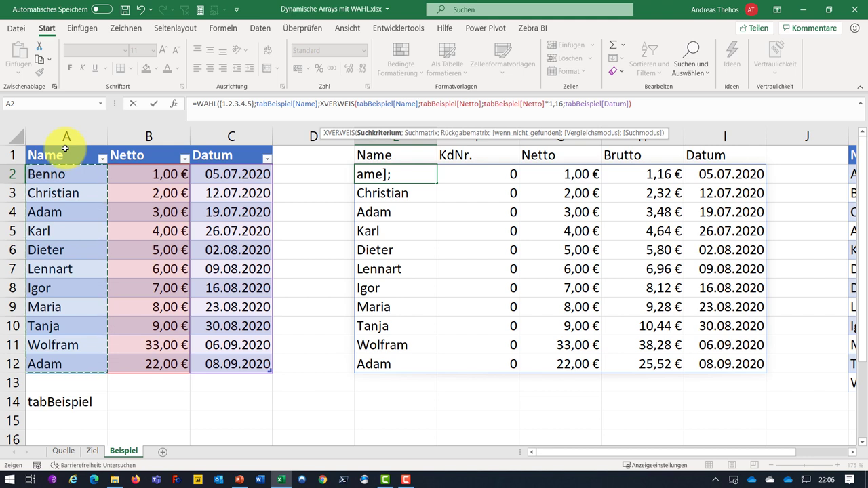
{"action": "type", "text": ";"}
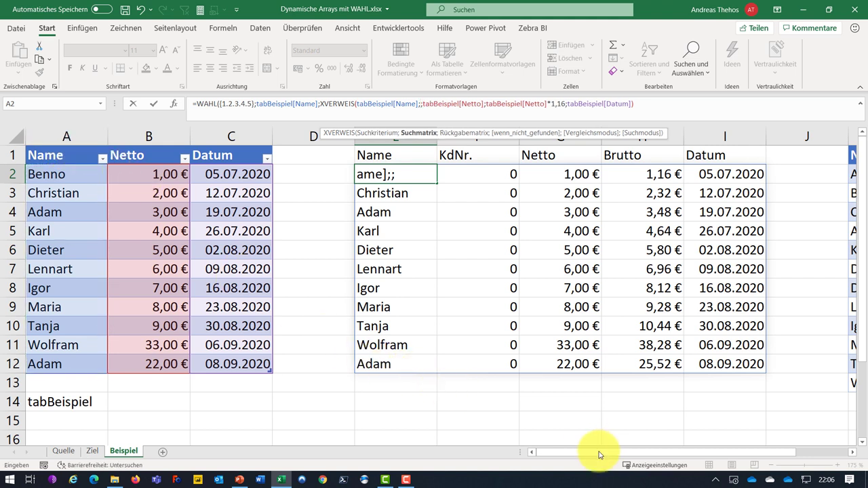
Step: Complete the lookup with tabFreunde[Name], tabFreunde[KdNr], "", 0 and 1, and commit the formula
{"action": "left_click_drag", "start_coordinate": [600, 453], "coordinate": [655, 455]}
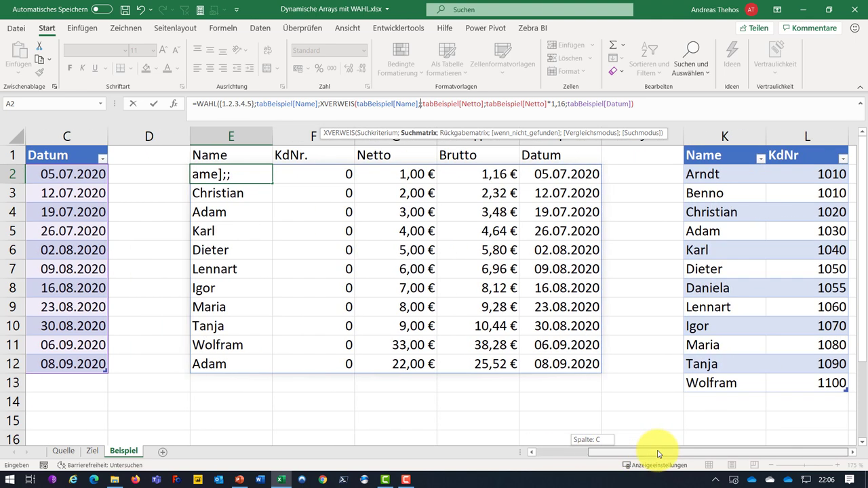
{"action": "left_click", "coordinate": [724, 148]}
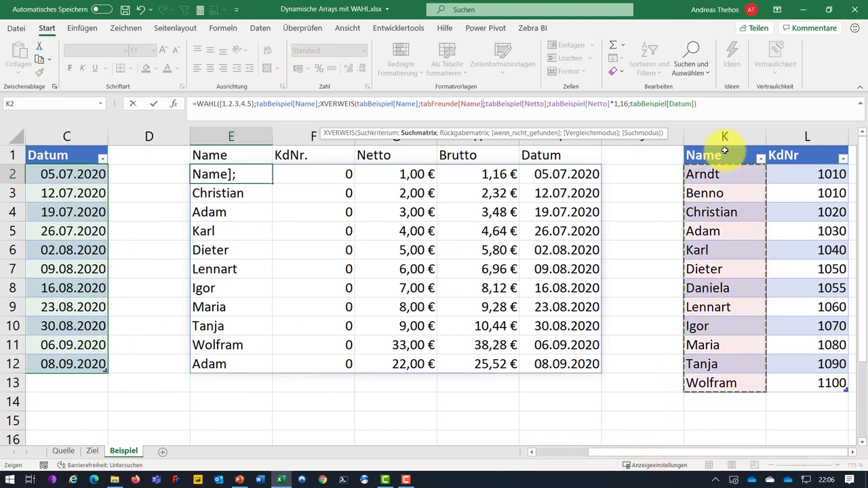
{"action": "type", "text": ";"}
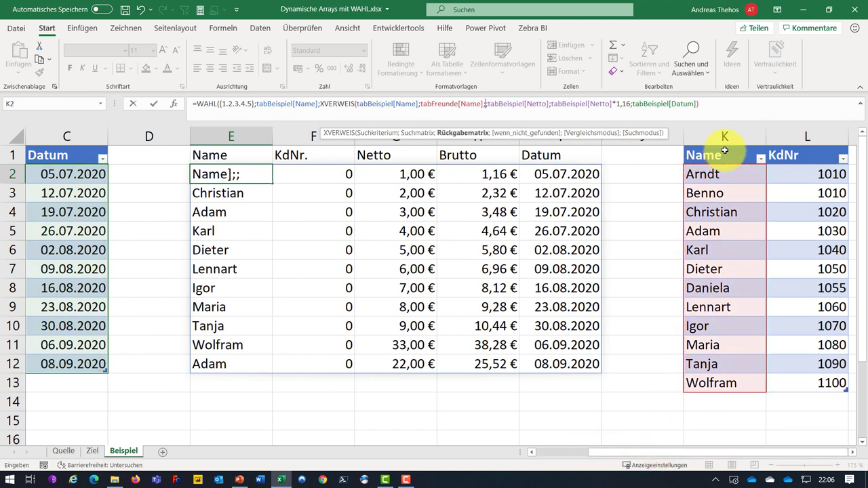
{"action": "left_click", "coordinate": [816, 146]}
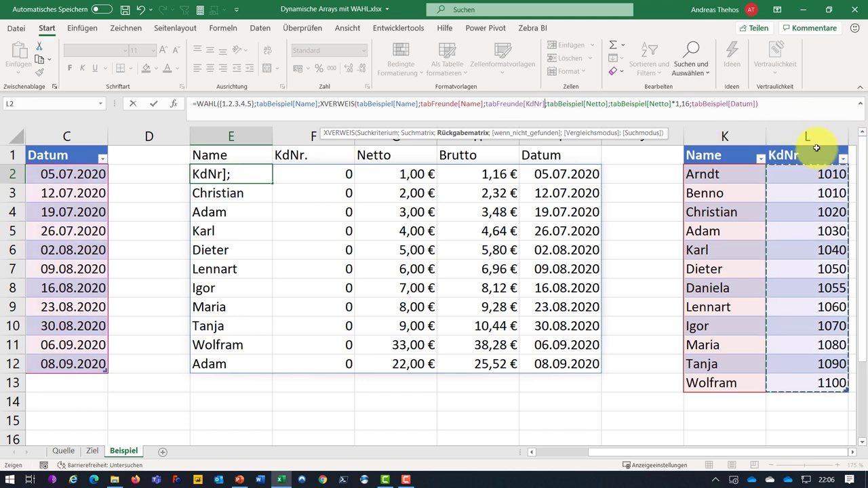
{"action": "type", "text": ";\""}
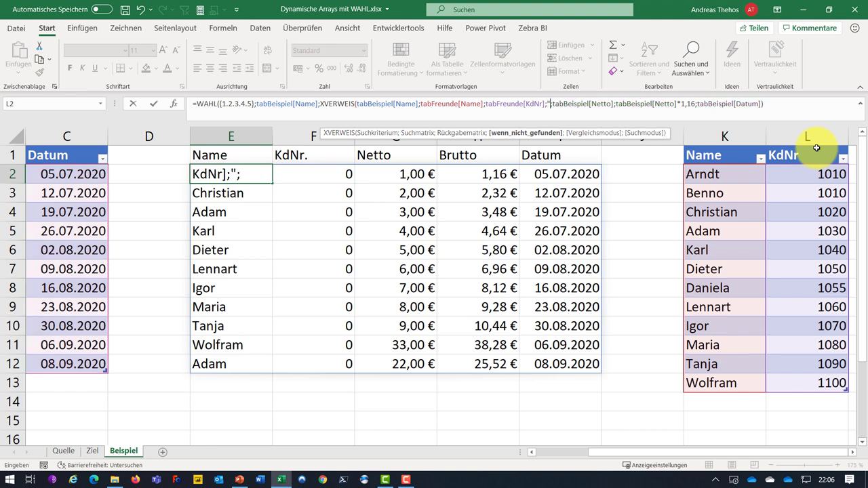
{"action": "type", "text": "\""}
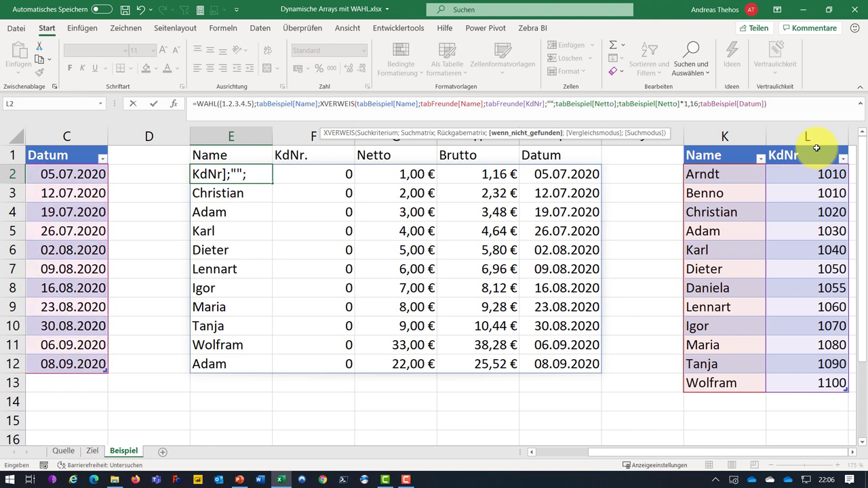
{"action": "type", "text": ";"}
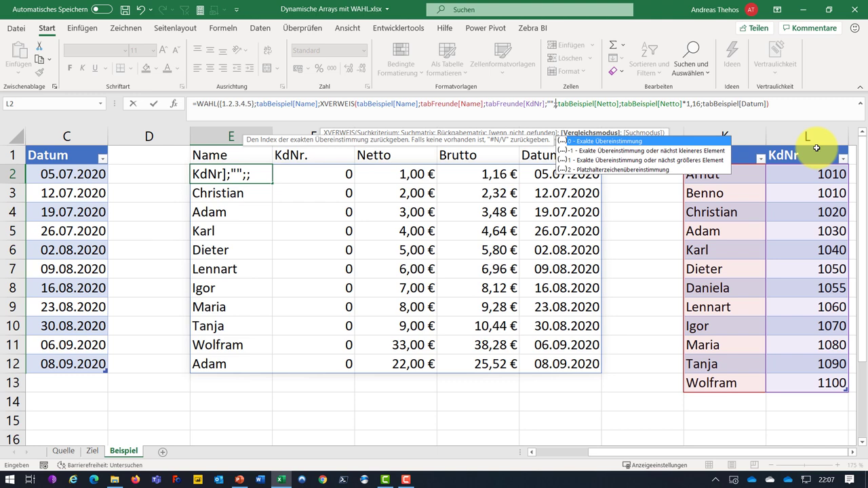
{"action": "type", "text": "0"}
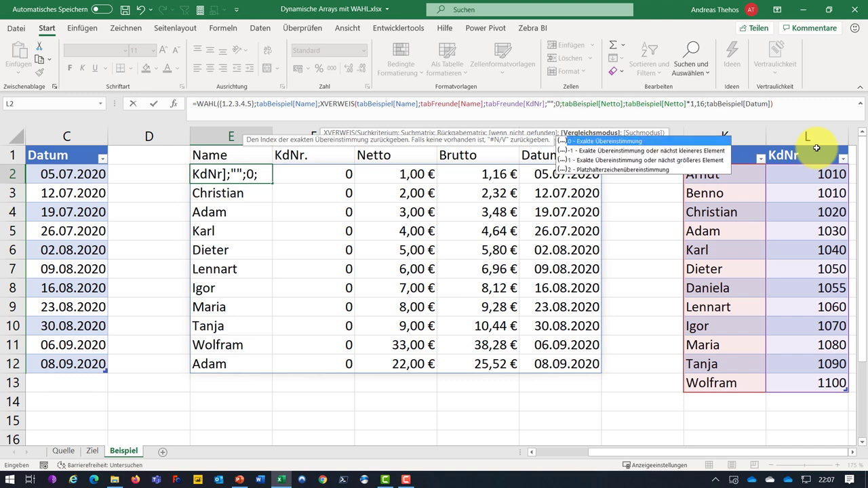
{"action": "type", "text": ";"}
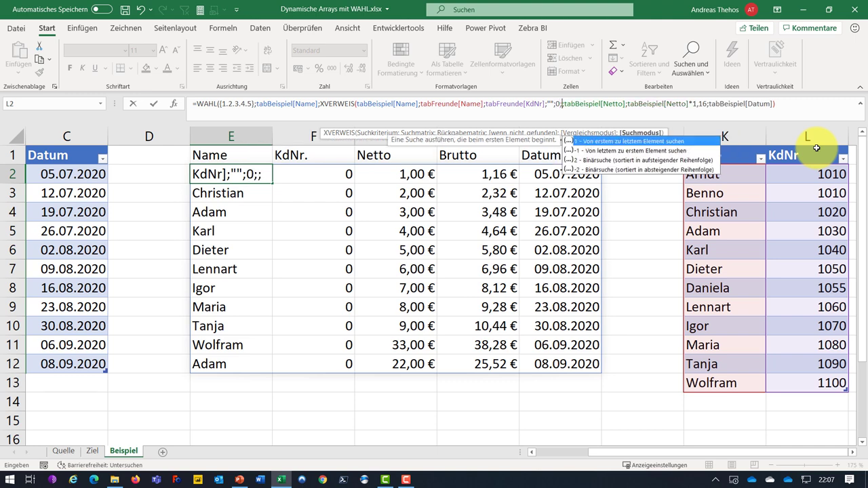
{"action": "type", "text": "1"}
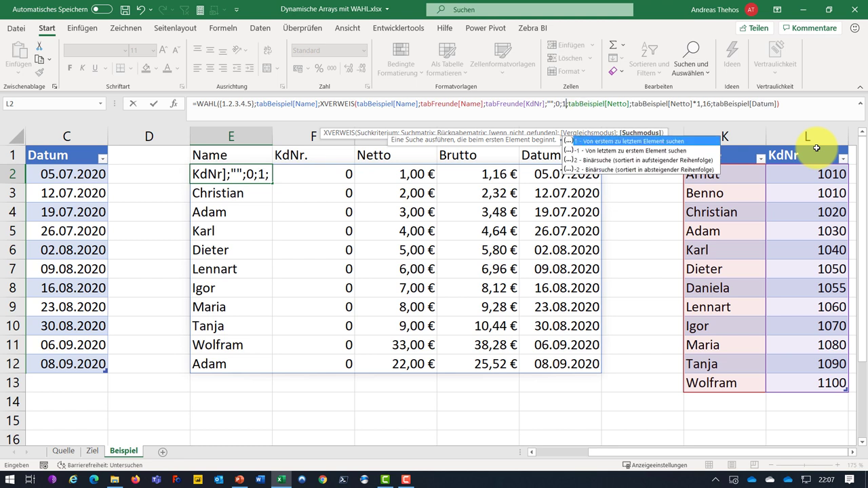
{"action": "type", "text": ")"}
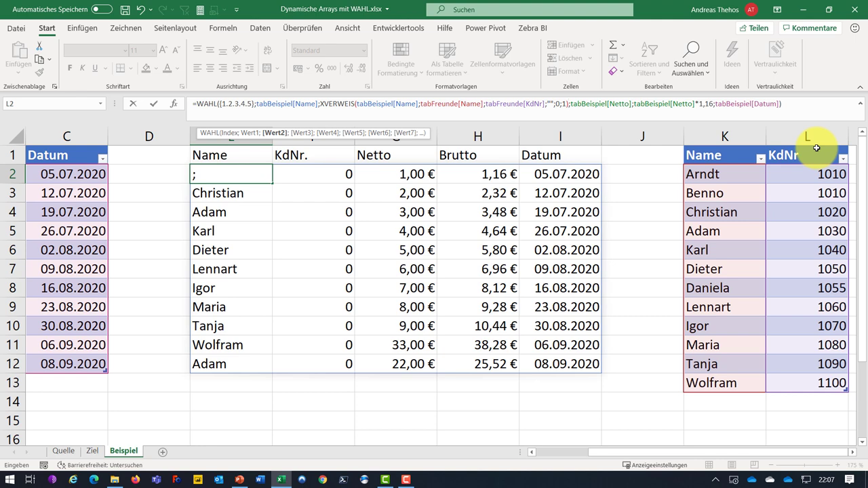
{"action": "key", "text": "Return"}
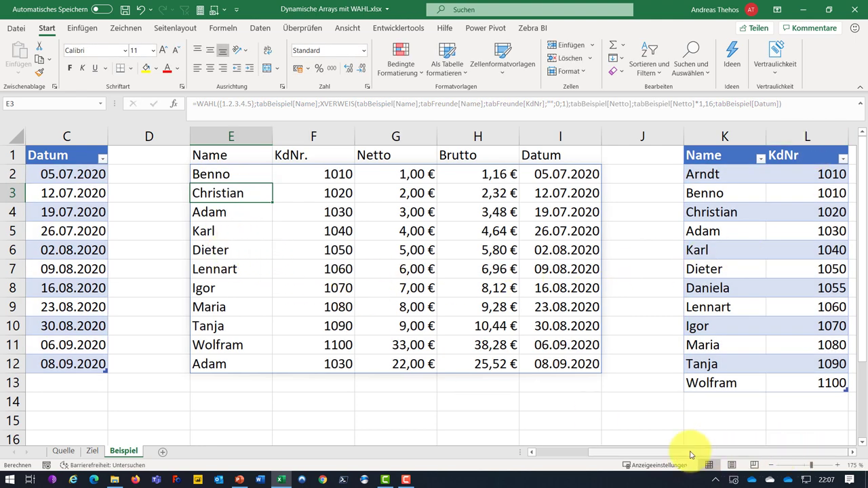
{"action": "left_click_drag", "start_coordinate": [686, 452], "coordinate": [541, 440]}
Step: Add a new order in row 13: Benno, 77 and date 11.09
{"action": "left_click", "coordinate": [51, 378]}
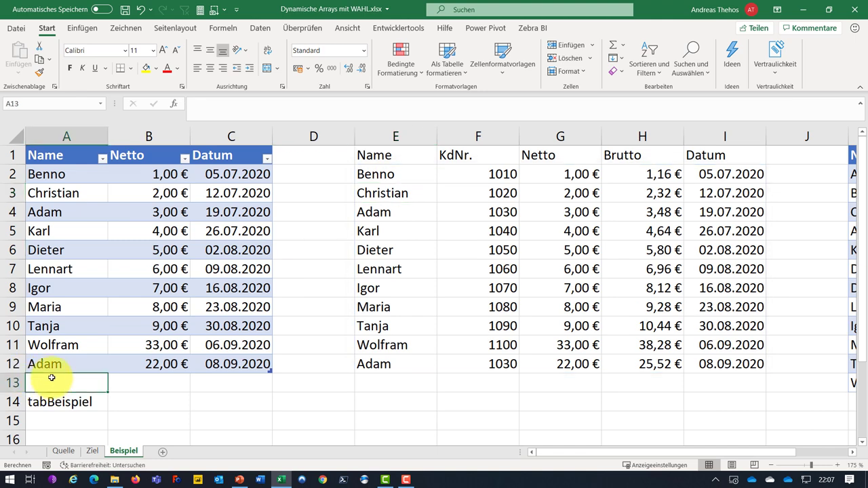
{"action": "type", "text": "Benno"}
{"action": "key", "text": "Tab"}
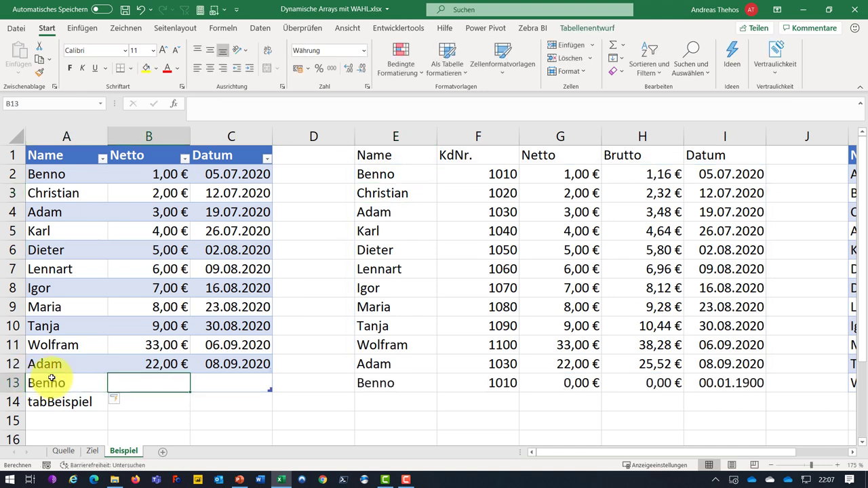
{"action": "type", "text": "77"}
{"action": "key", "text": "Tab"}
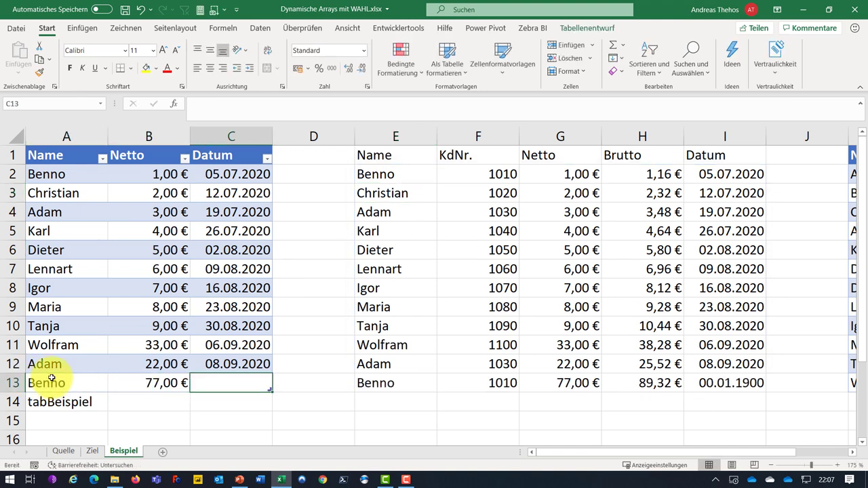
{"action": "type", "text": "11.9.2020"}
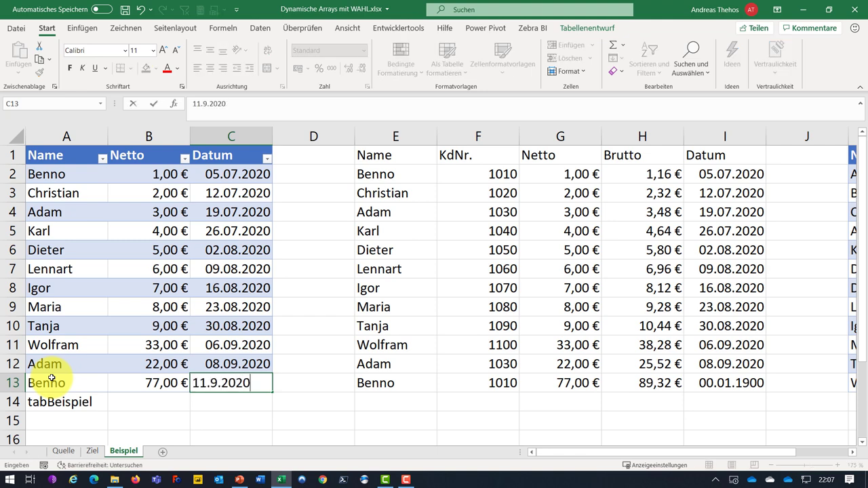
{"action": "key", "text": "Return"}
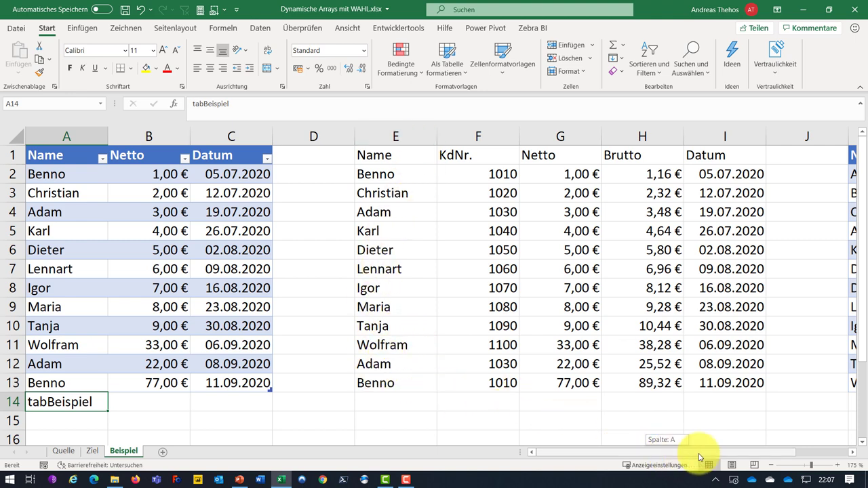
{"action": "scroll", "coordinate": [697, 455], "scroll_direction": "right", "scroll_amount": 2}
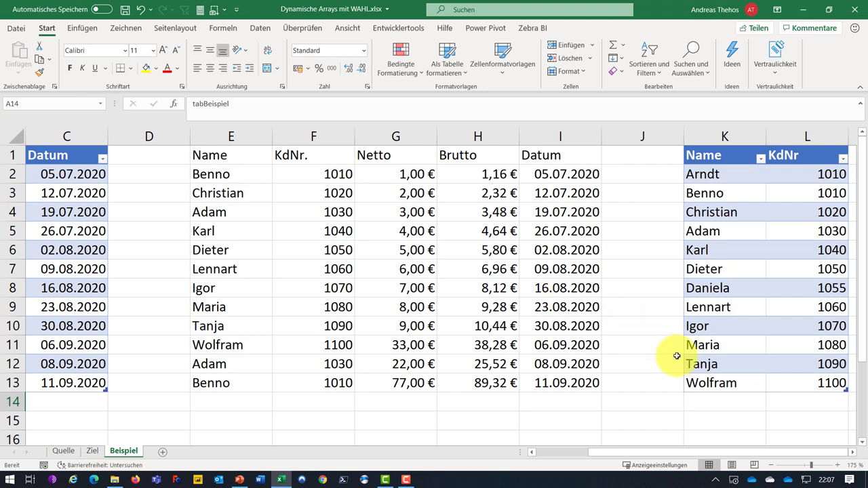
Step: Label K15 "Datum" and enter the date 01.09.2020 in L15
{"action": "left_click", "coordinate": [731, 430]}
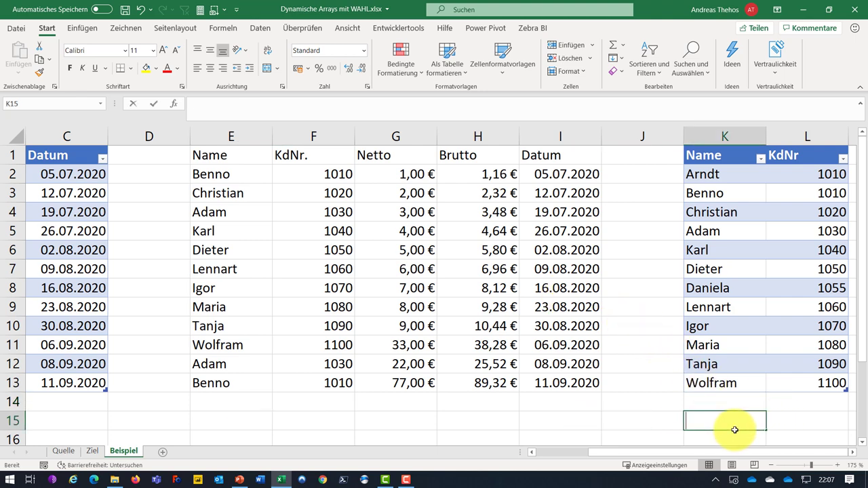
{"action": "type", "text": "Datum"}
{"action": "key", "text": "Tab"}
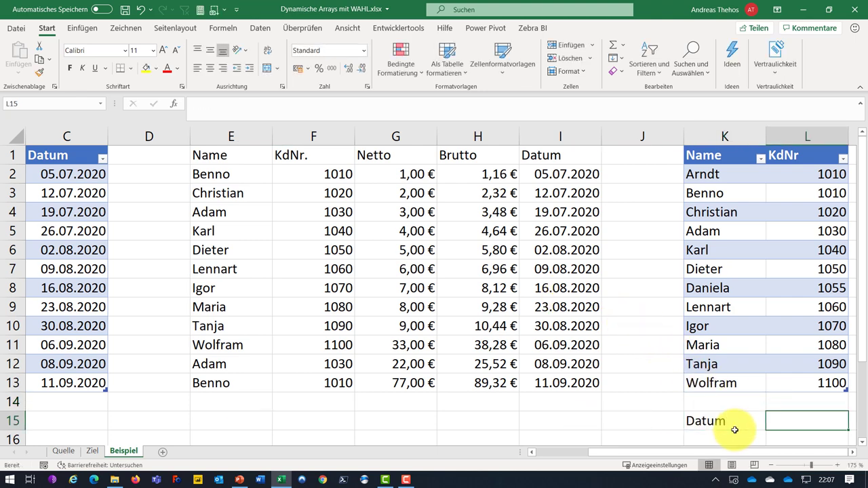
{"action": "type", "text": "1.9.2020"}
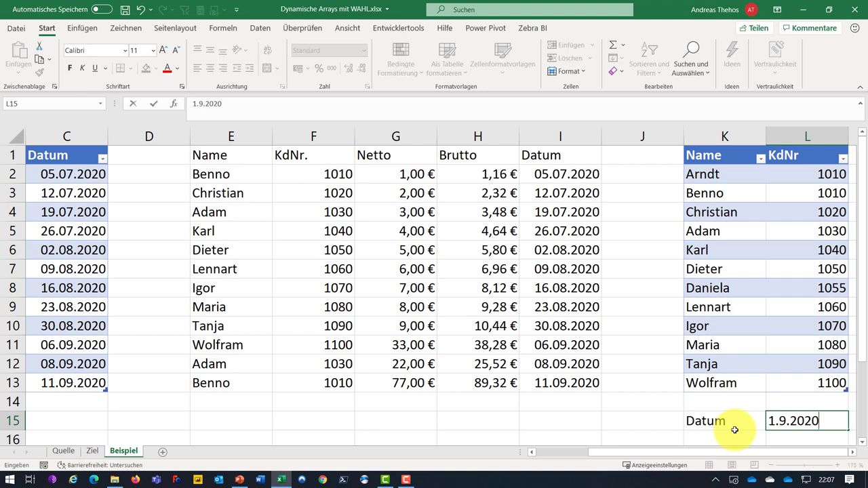
{"action": "key", "text": "Return"}
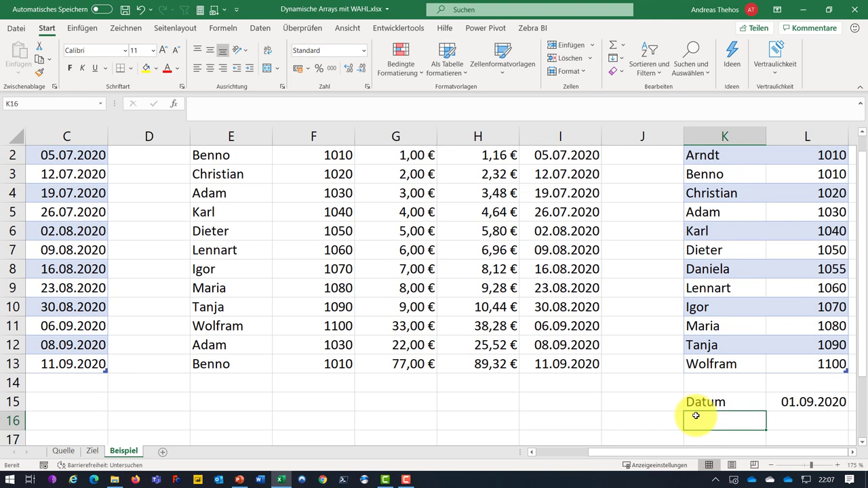
{"action": "scroll", "coordinate": [692, 415], "scroll_direction": "up", "scroll_amount": 1}
{"action": "left_click", "coordinate": [208, 173]}
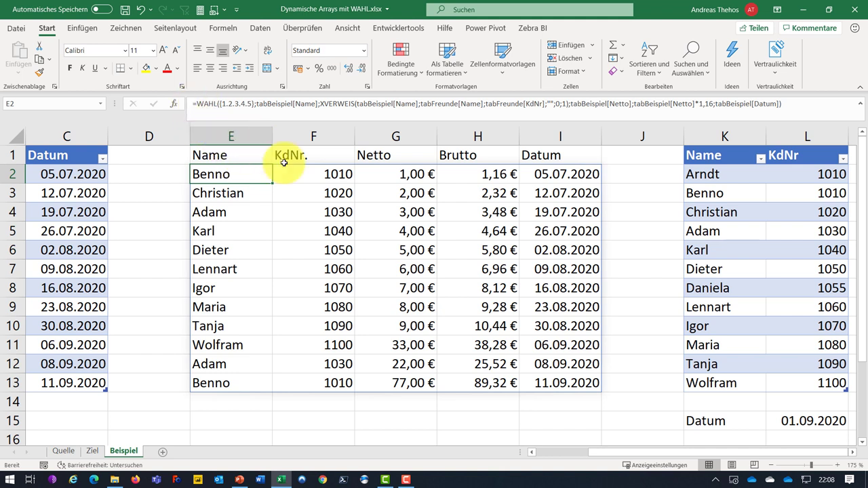
Step: Wrap E2's WAHL formula in FILTER with the condition tabBeispiel[Datum]>=$L$15
{"action": "left_click", "coordinate": [196, 104]}
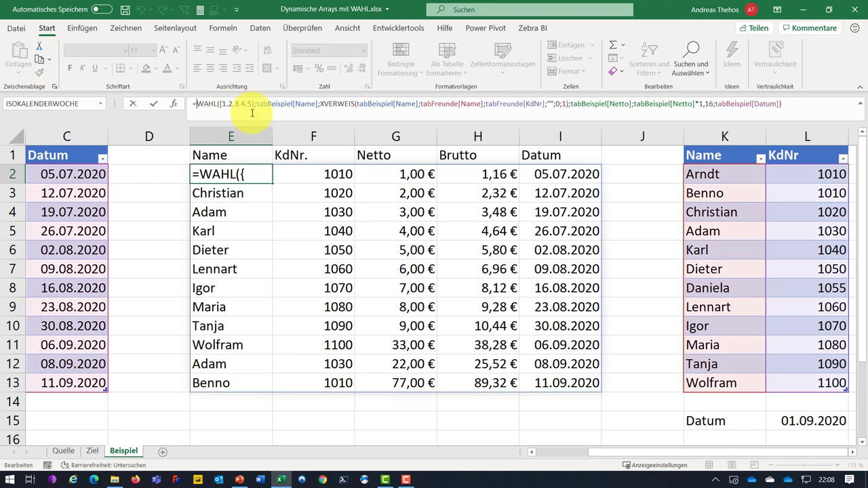
{"action": "type", "text": "Filter("}
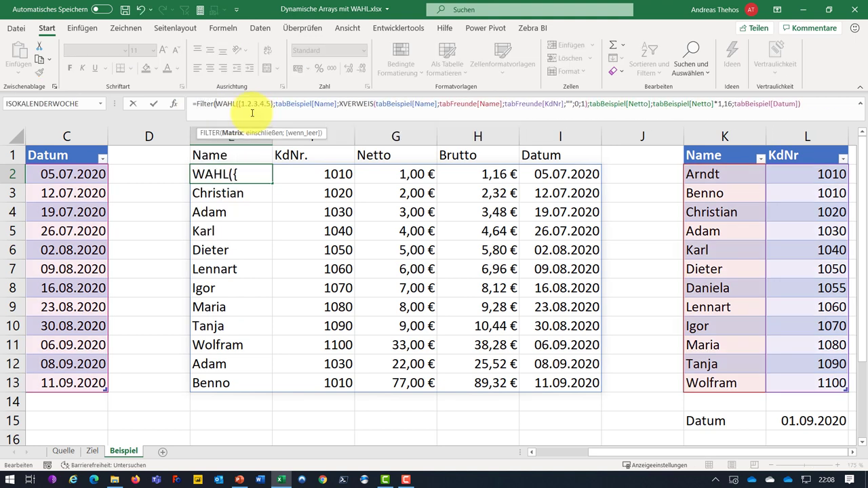
{"action": "left_click", "coordinate": [812, 103]}
{"action": "type", "text": ")"}
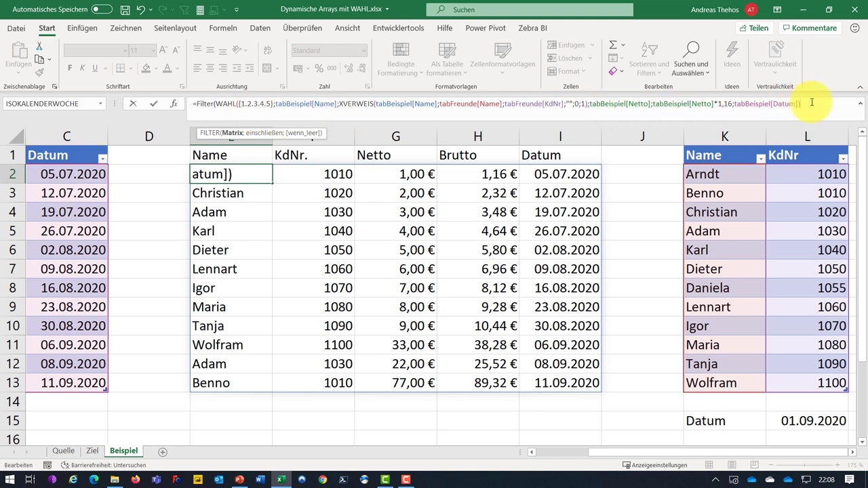
{"action": "type", "text": ";"}
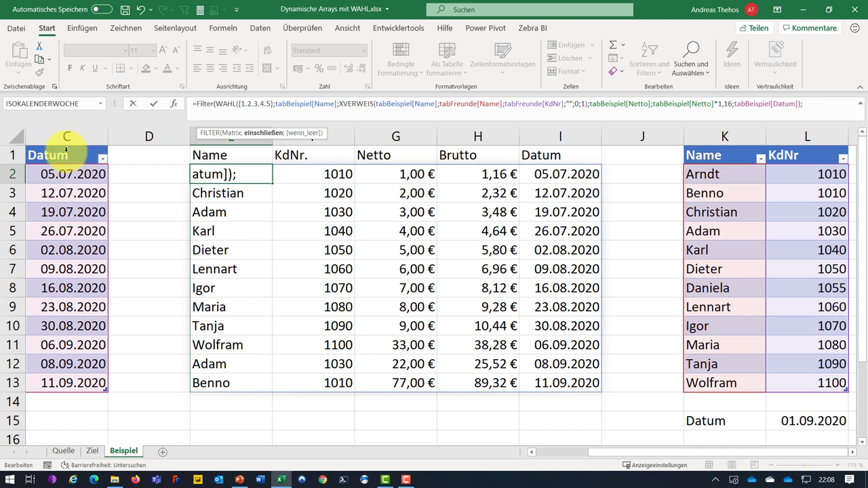
{"action": "left_click", "coordinate": [68, 145]}
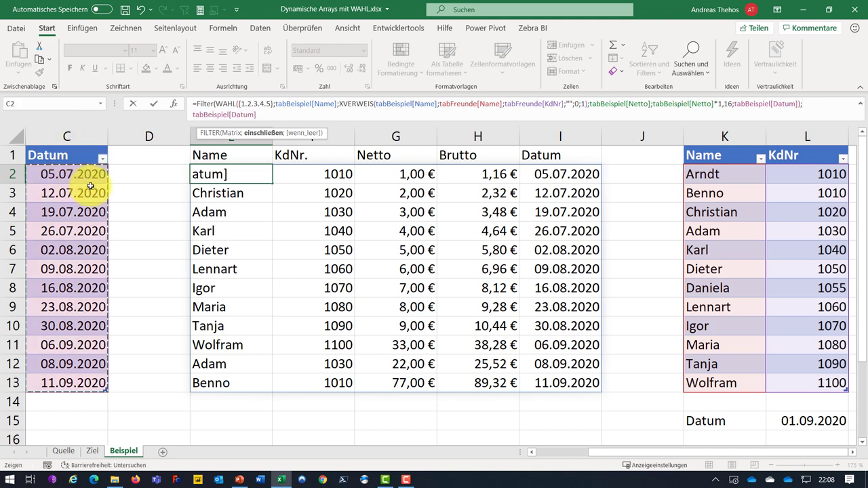
{"action": "type", "text": ">="}
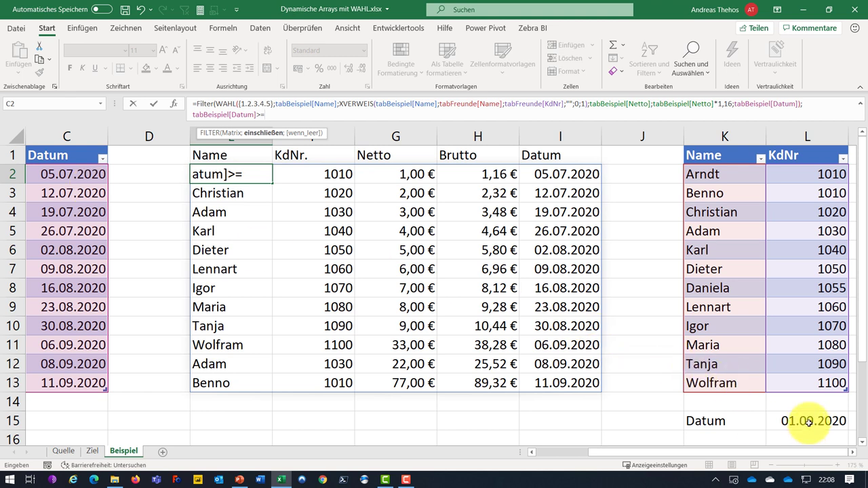
{"action": "left_click", "coordinate": [808, 422]}
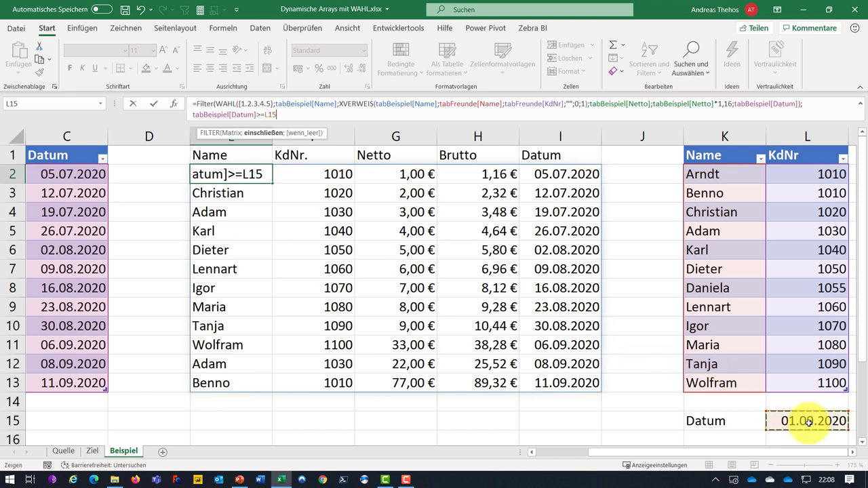
{"action": "key", "text": "F4"}
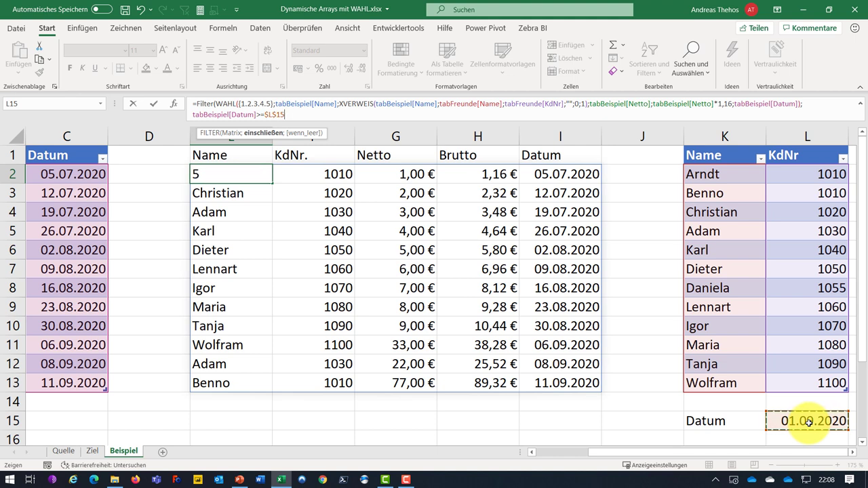
{"action": "type", "text": ")"}
{"action": "key", "text": "Return"}
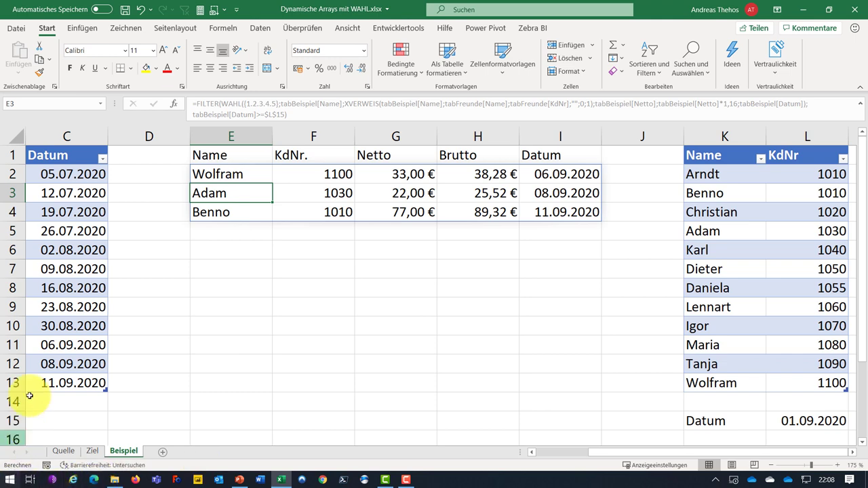
Step: Enter 01.08.2020 in L15 so the list shows eight orders from 02.08.2020
{"action": "left_click", "coordinate": [827, 428]}
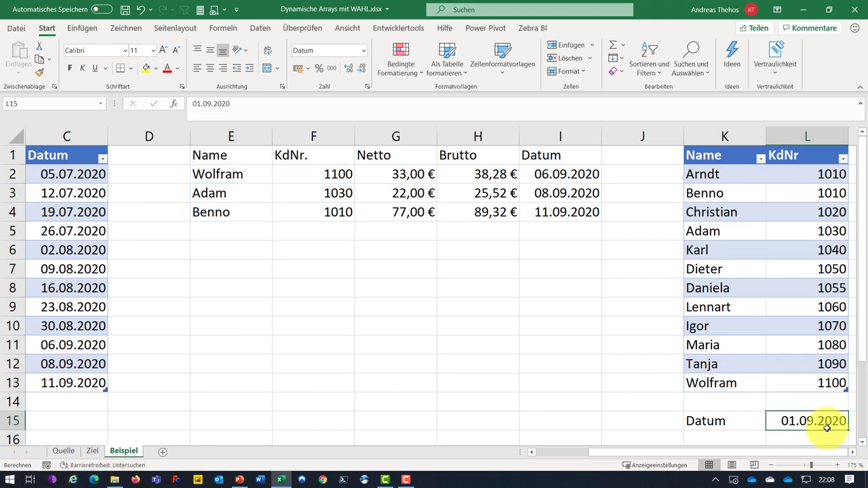
{"action": "type", "text": "1.8.20"}
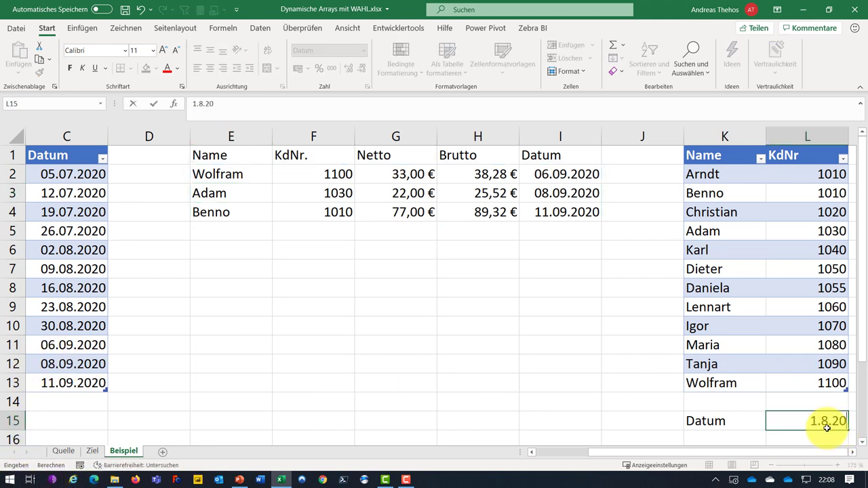
{"action": "type", "text": "20"}
{"action": "key", "text": "Return"}
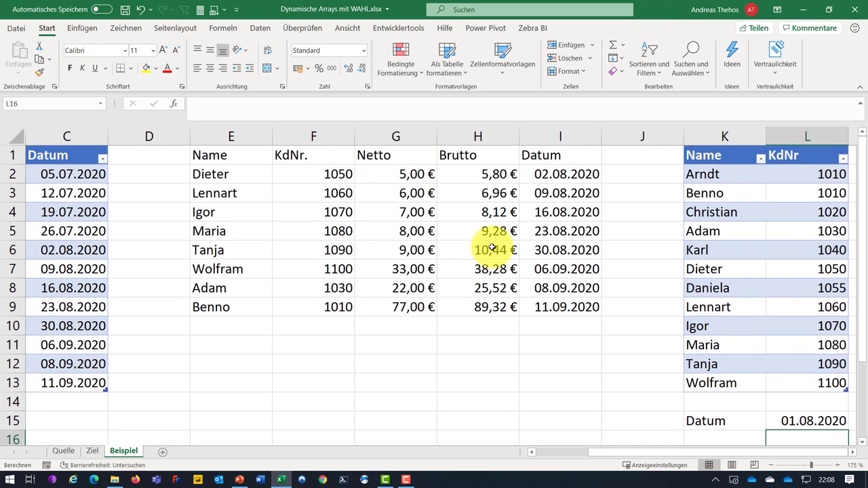
Step: Inspect the header formula in E1 and the FILTER formula in E2, then reselect L15
{"action": "left_click", "coordinate": [229, 156]}
{"action": "left_click", "coordinate": [231, 173]}
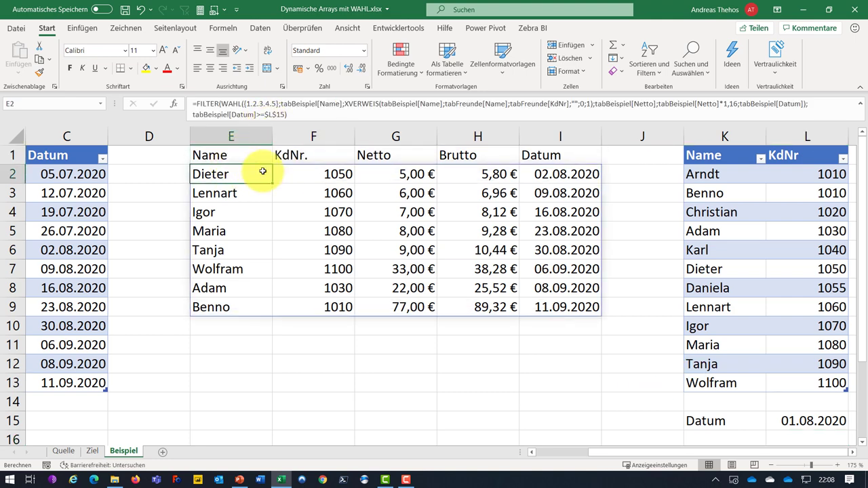
{"action": "left_click", "coordinate": [230, 156]}
{"action": "left_click", "coordinate": [230, 175]}
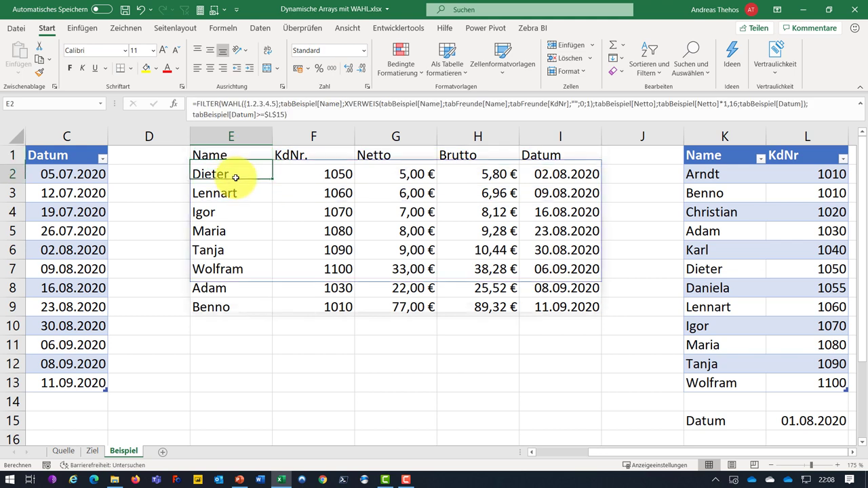
{"action": "left_click", "coordinate": [821, 423]}
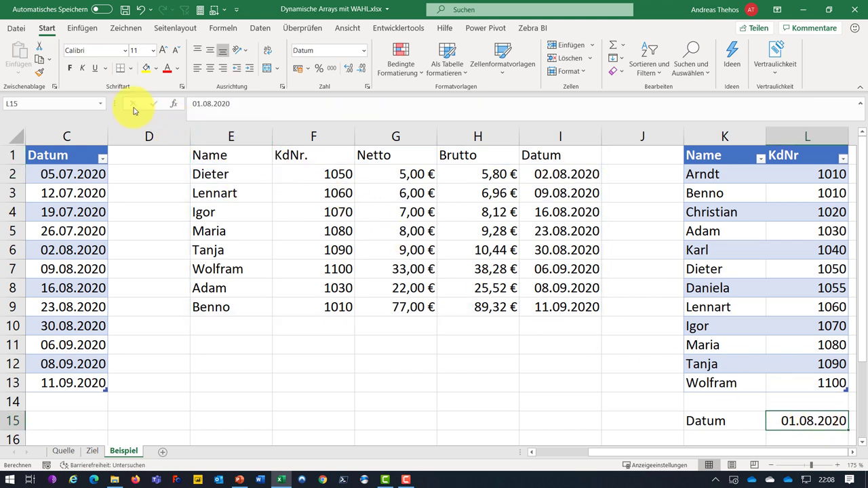
Step: Name the date cell L15 rngDatum via the Name Box
{"action": "left_click", "coordinate": [62, 105]}
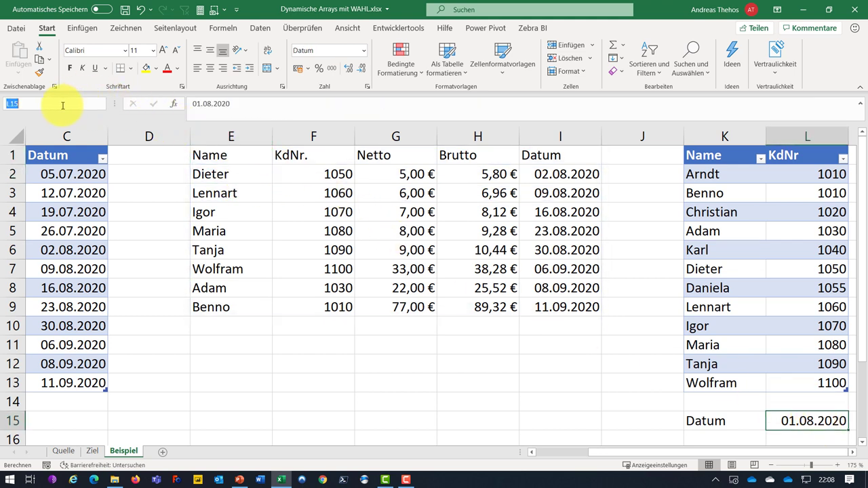
{"action": "type", "text": "r"}
{"action": "type", "text": "ngDatu"}
{"action": "type", "text": "m"}
{"action": "key", "text": "Return"}
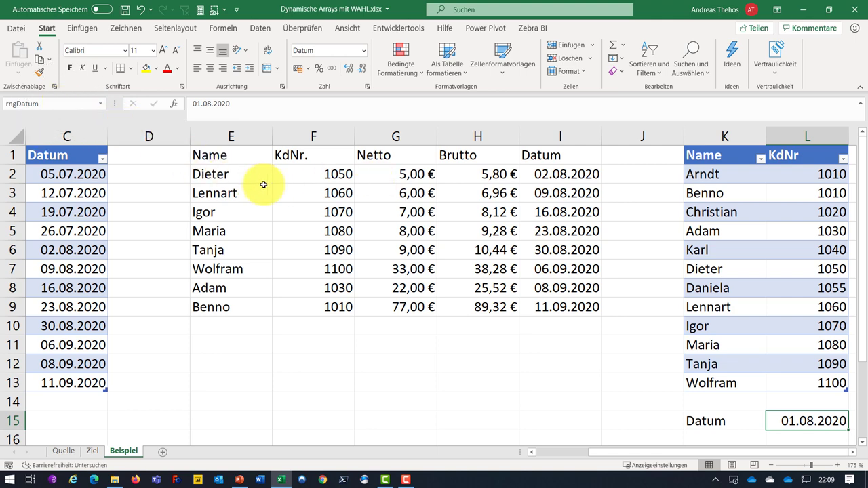
Step: Replace $L$15 in the E2 FILTER formula with rngDatum, then add a new worksheet Tabelle2
{"action": "left_click", "coordinate": [246, 174]}
{"action": "double_click", "coordinate": [276, 114]}
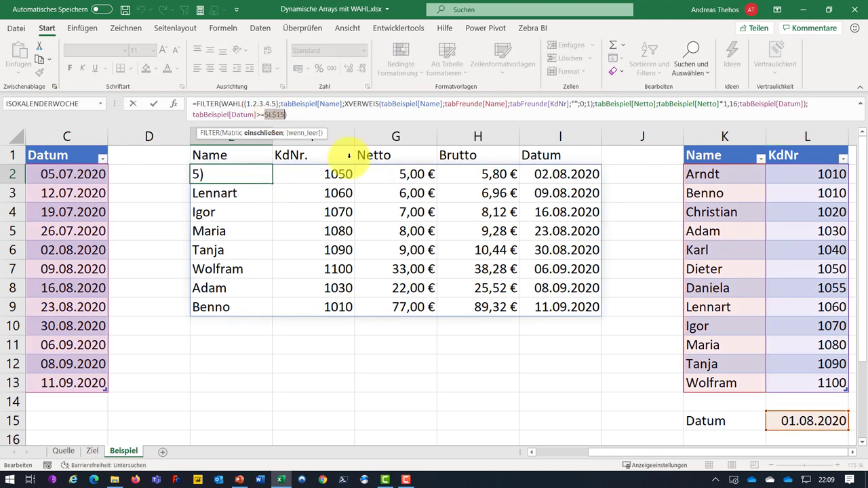
{"action": "left_click", "coordinate": [820, 421]}
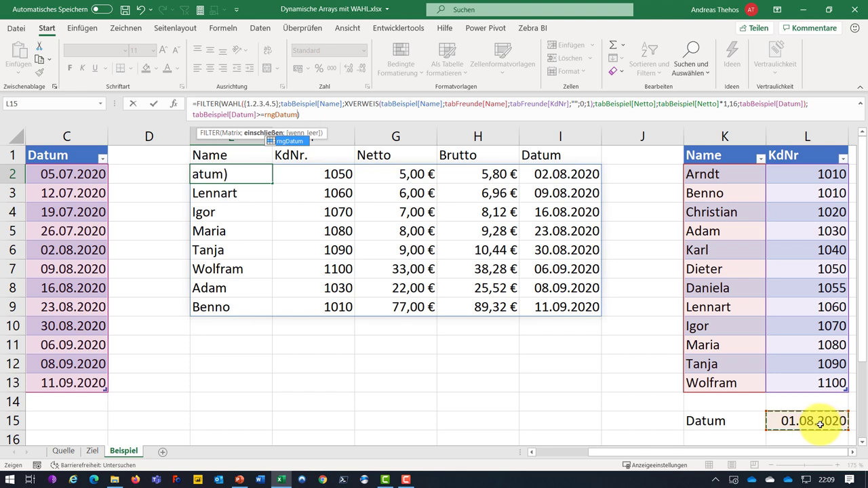
{"action": "key", "text": "Return"}
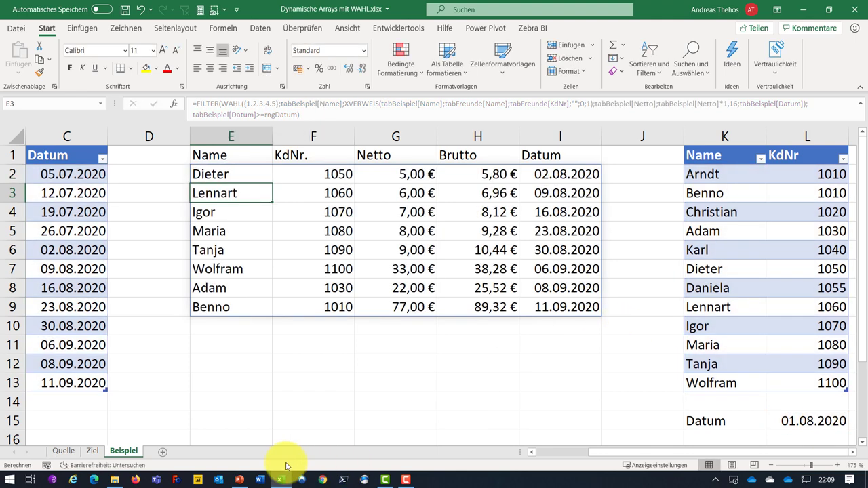
{"action": "left_click", "coordinate": [164, 453]}
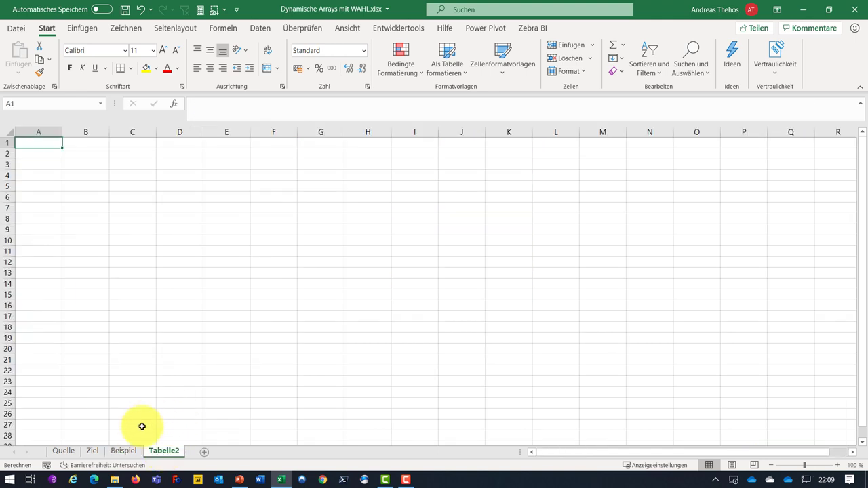
Step: Copy the order list from Beispiel E1:E2 and paste it into Tabelle2 at A1
{"action": "left_click", "coordinate": [122, 451]}
{"action": "left_click_drag", "start_coordinate": [232, 159], "coordinate": [234, 176]}
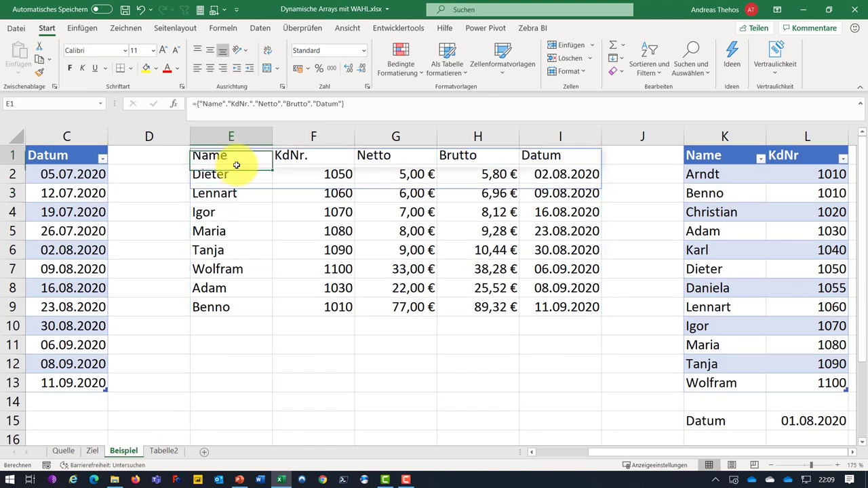
{"action": "key", "text": "ctrl+c"}
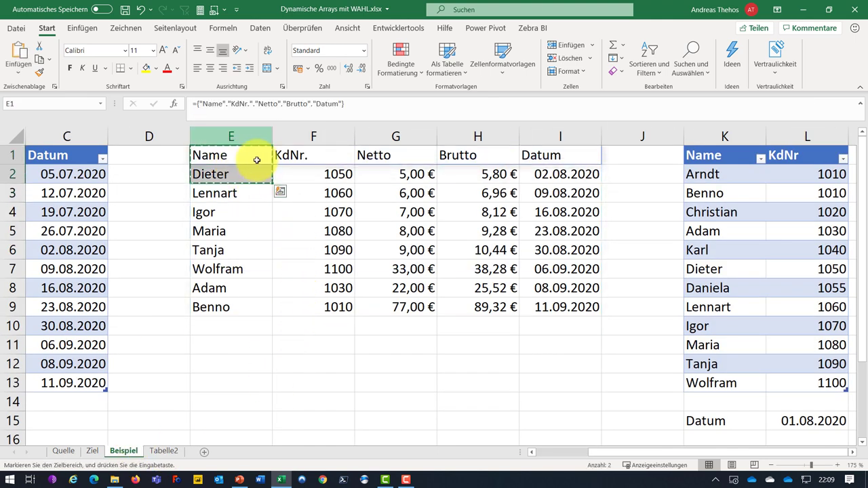
{"action": "left_click", "coordinate": [164, 451]}
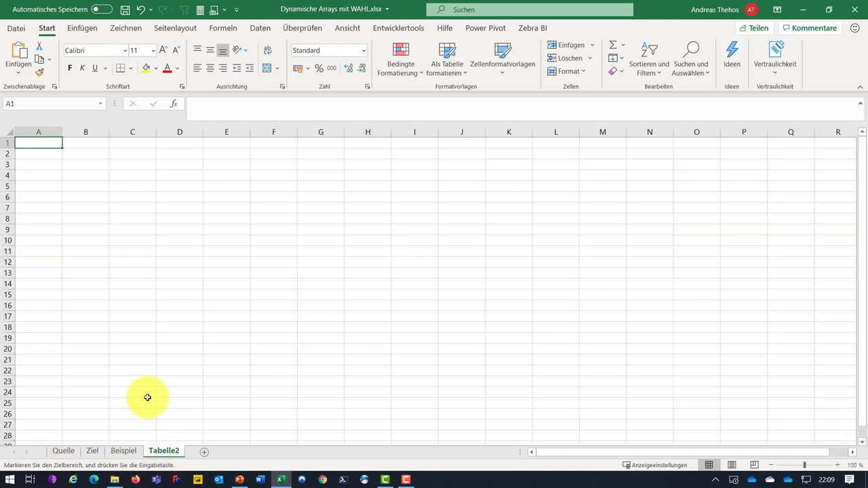
{"action": "key", "text": "ctrl+v"}
{"action": "left_click", "coordinate": [238, 374]}
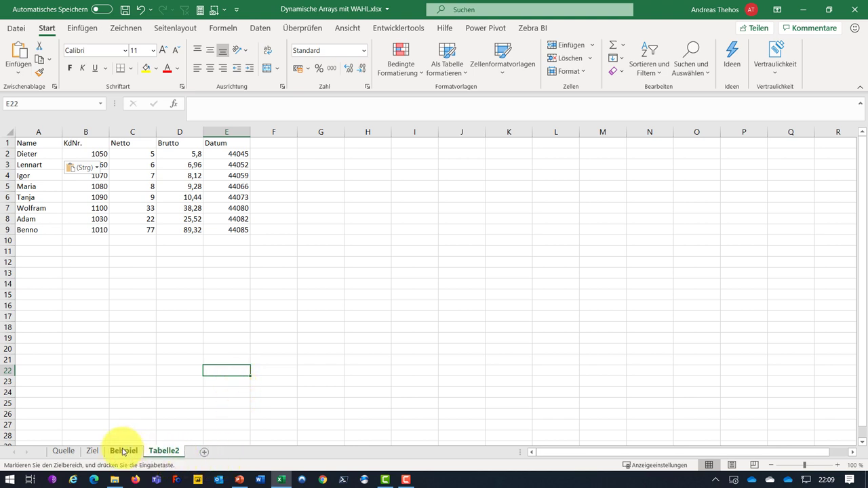
Step: Clear the date in Beispiel L15 so all 12 orders show, then check Tabelle2
{"action": "left_click", "coordinate": [124, 450]}
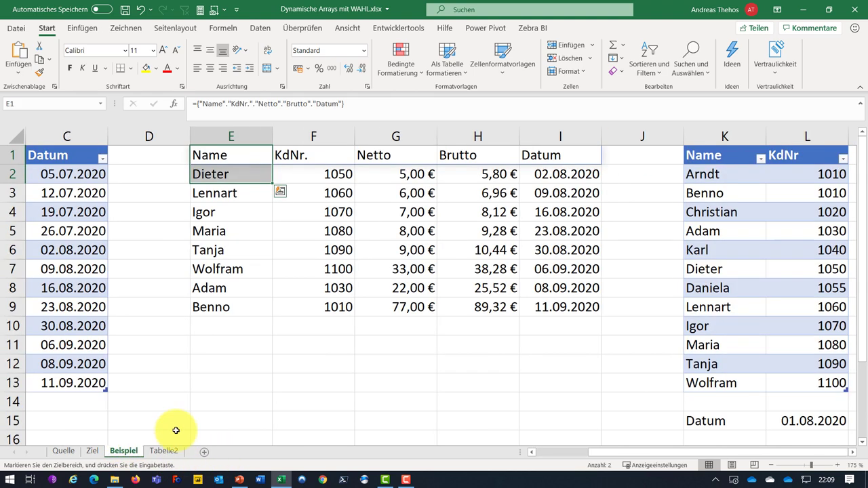
{"action": "left_click", "coordinate": [815, 421]}
{"action": "key", "text": "Delete"}
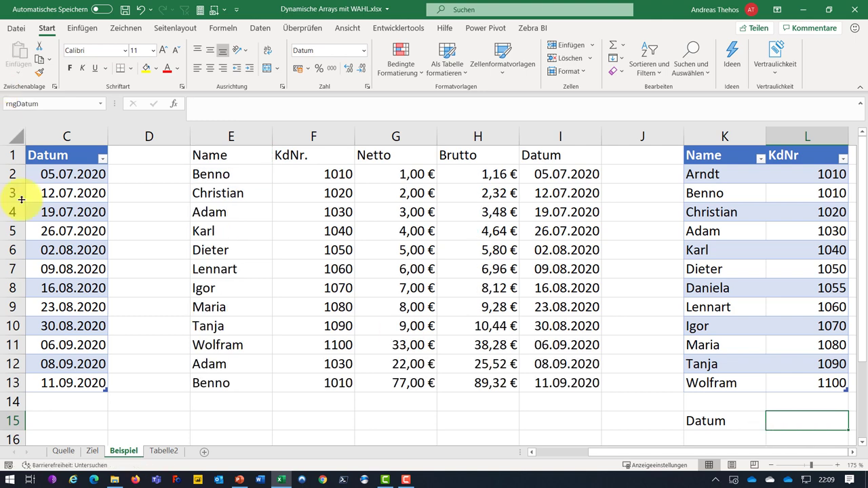
{"action": "left_click", "coordinate": [166, 450]}
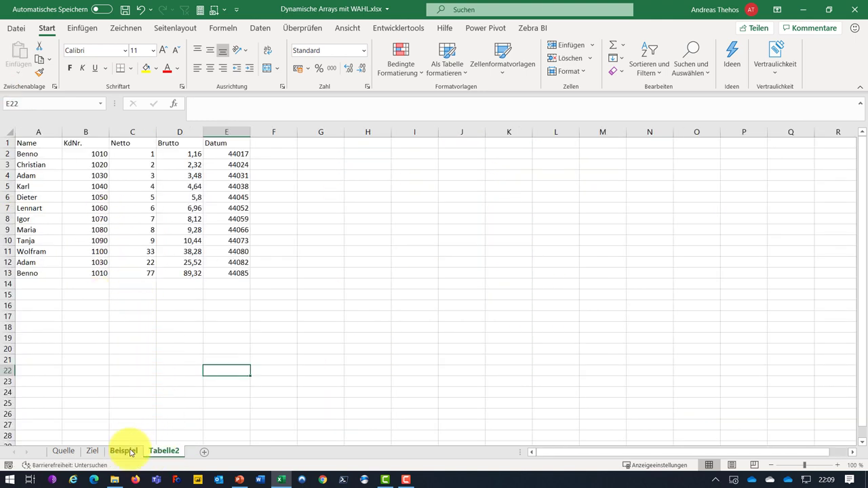
Step: Print-preview the Ziel sheet's Offene Bestellungen report, then switch to the Quelle sheet
{"action": "left_click", "coordinate": [94, 453]}
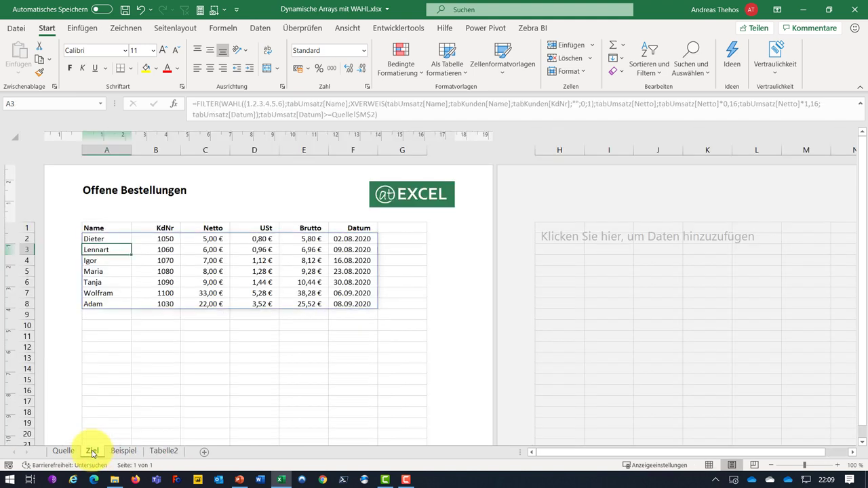
{"action": "key", "text": "ctrl+p"}
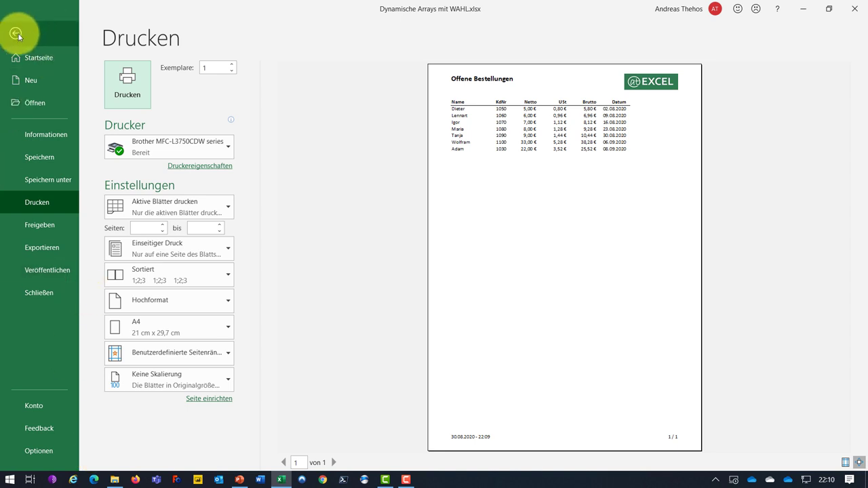
{"action": "left_click", "coordinate": [16, 33]}
{"action": "left_click", "coordinate": [64, 451]}
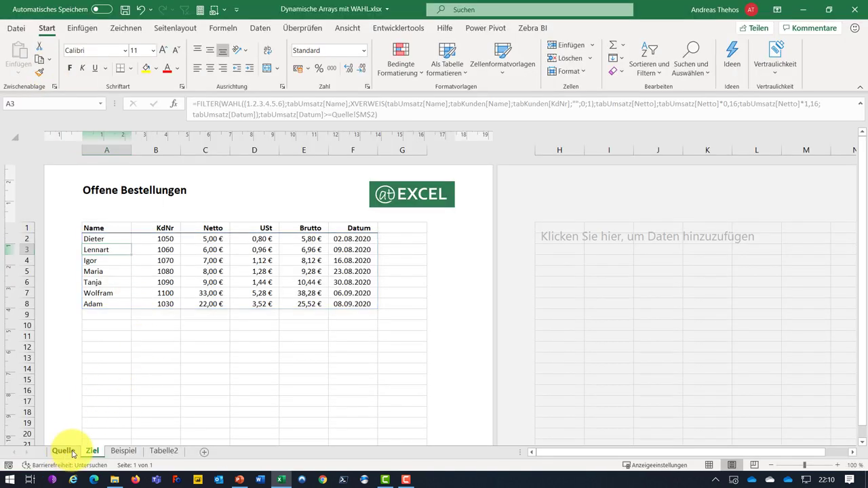